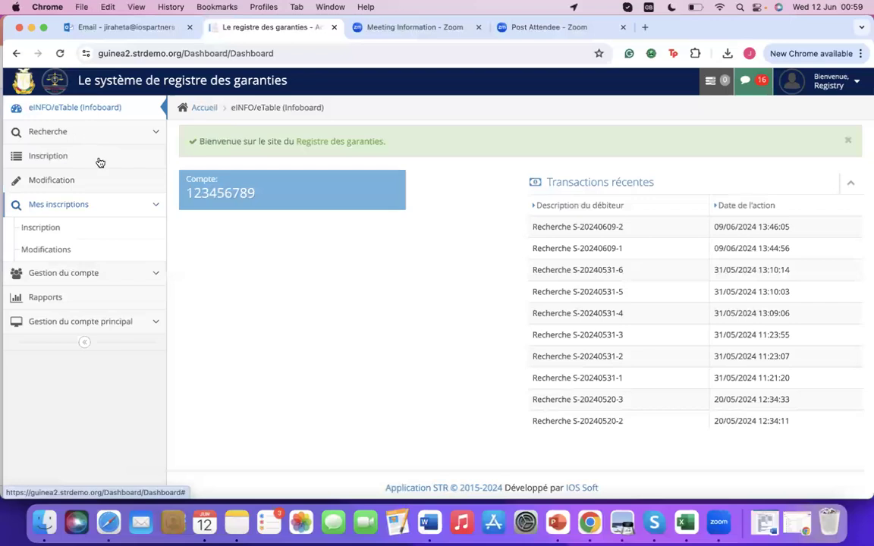
Start a new registration for 2 years with one creditor and one file, entering the PIN.
{"action": "left_click", "coordinate": [65, 157]}
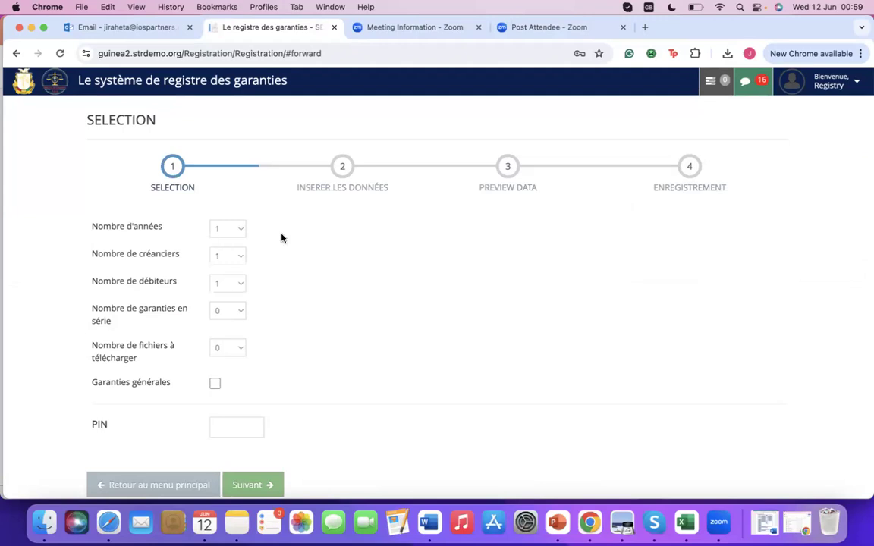
{"action": "left_click", "coordinate": [226, 229]}
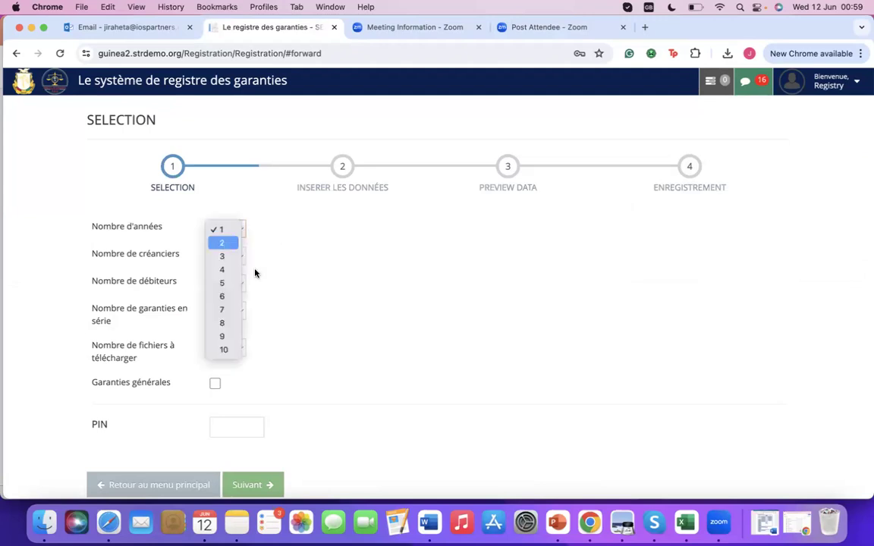
{"action": "key", "text": "Return"}
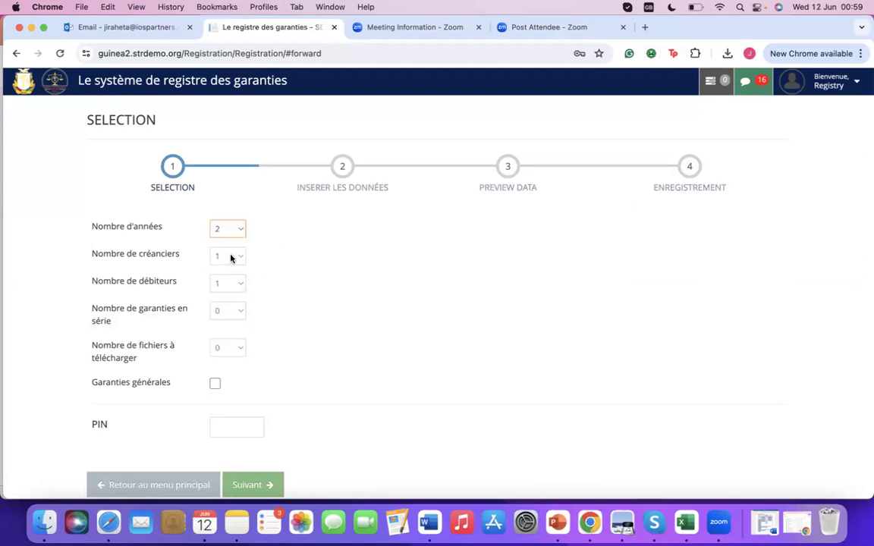
{"action": "left_click", "coordinate": [231, 258]}
{"action": "key", "text": "Return"}
{"action": "left_click", "coordinate": [224, 350]}
{"action": "left_click", "coordinate": [222, 365]}
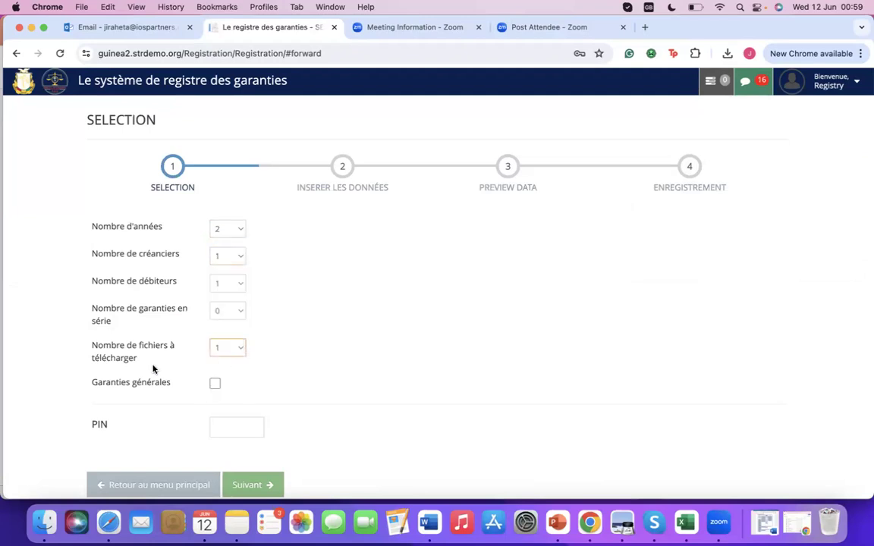
{"action": "left_click", "coordinate": [234, 424]}
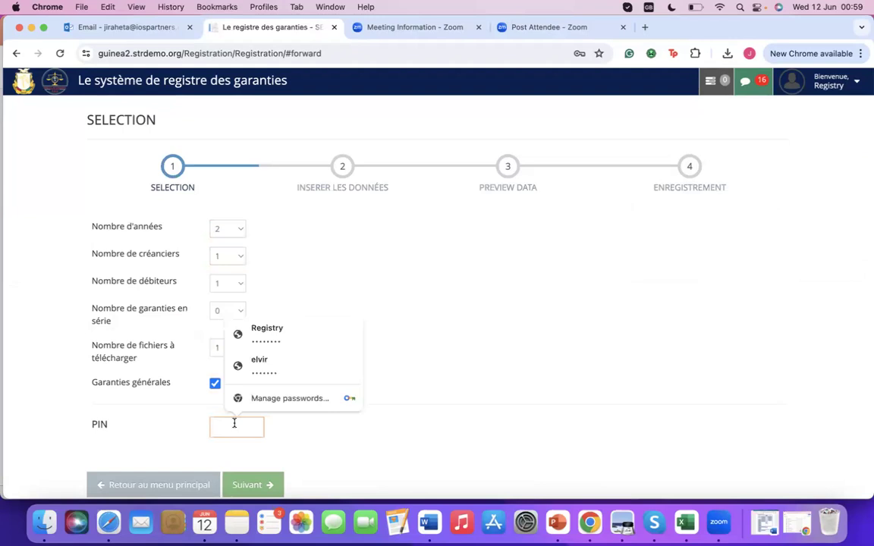
{"action": "type", "text": "1234"}
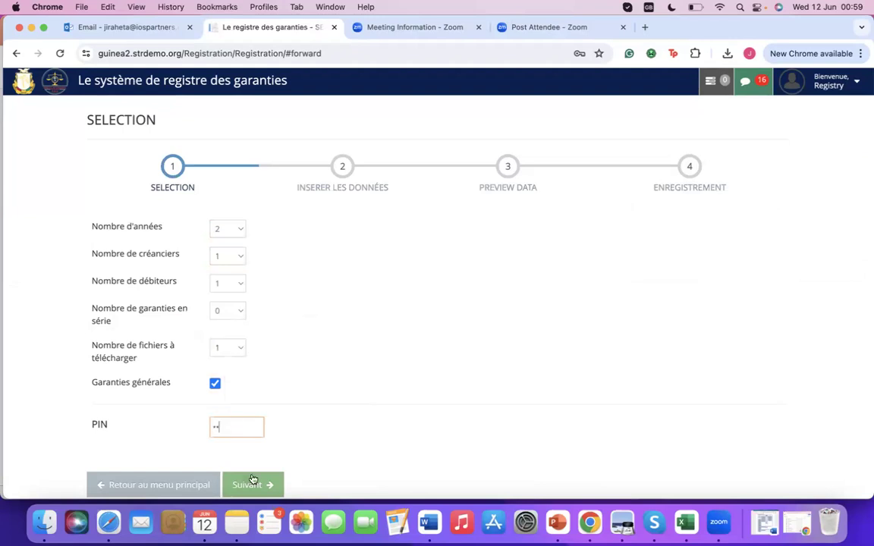
{"action": "left_click", "coordinate": [250, 485]}
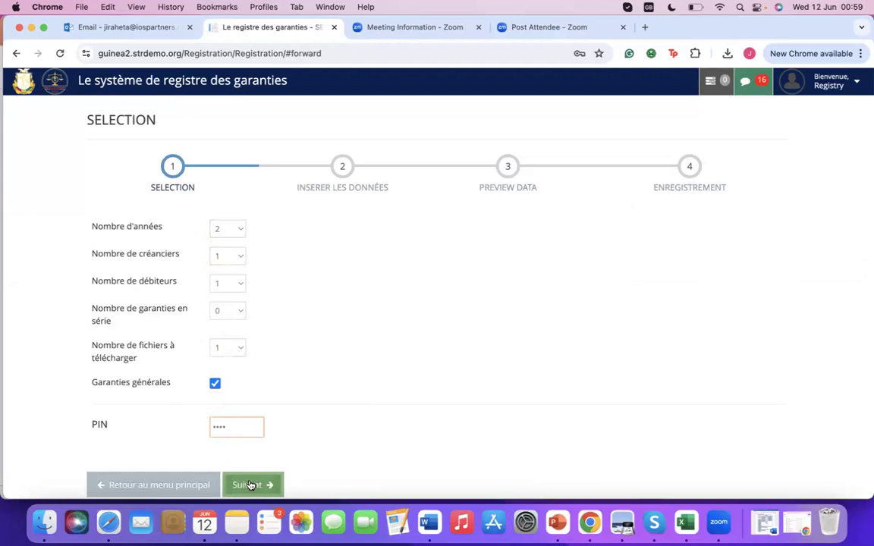
{"action": "left_click", "coordinate": [250, 485]}
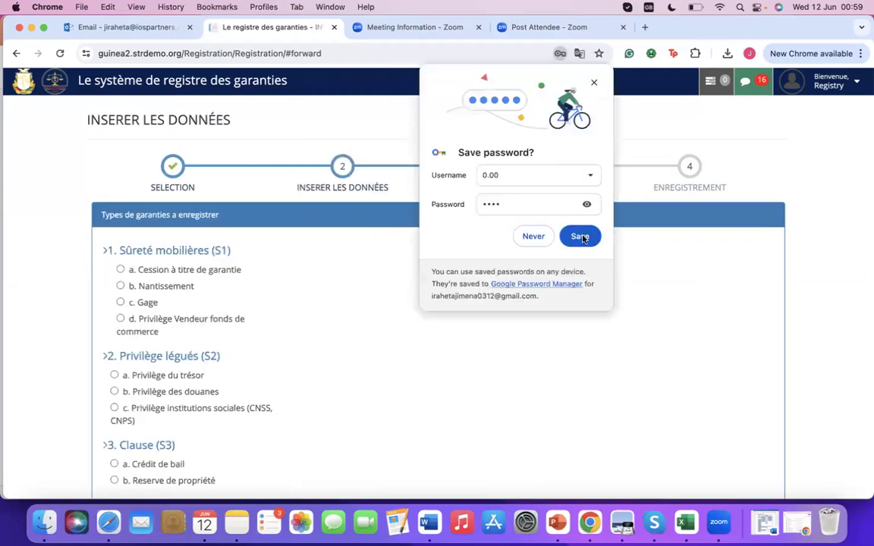
Select 'c. Gage' as the guarantee type instead of Cession à titre de garantie.
{"action": "scroll", "coordinate": [299, 297], "scroll_direction": "down", "scroll_amount": 2}
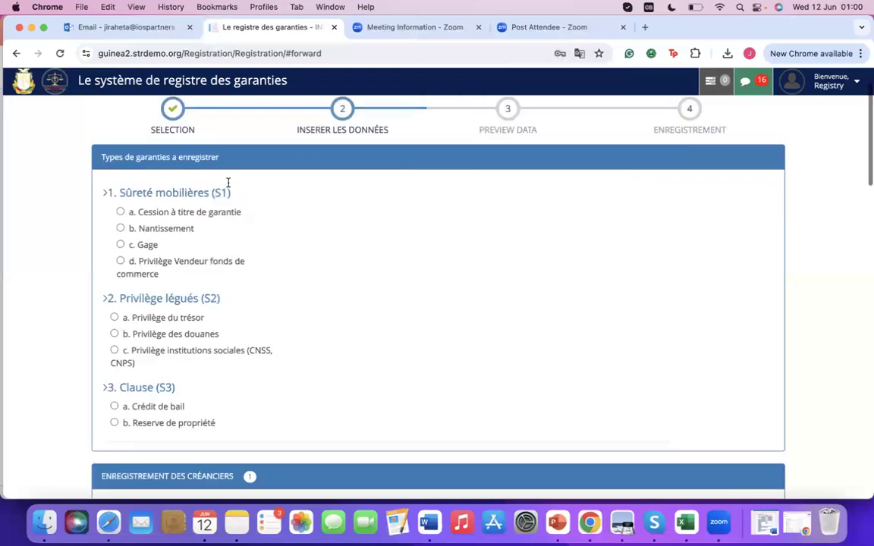
{"action": "scroll", "coordinate": [227, 183], "scroll_direction": "down", "scroll_amount": 1}
{"action": "scroll", "coordinate": [193, 410], "scroll_direction": "up", "scroll_amount": 1}
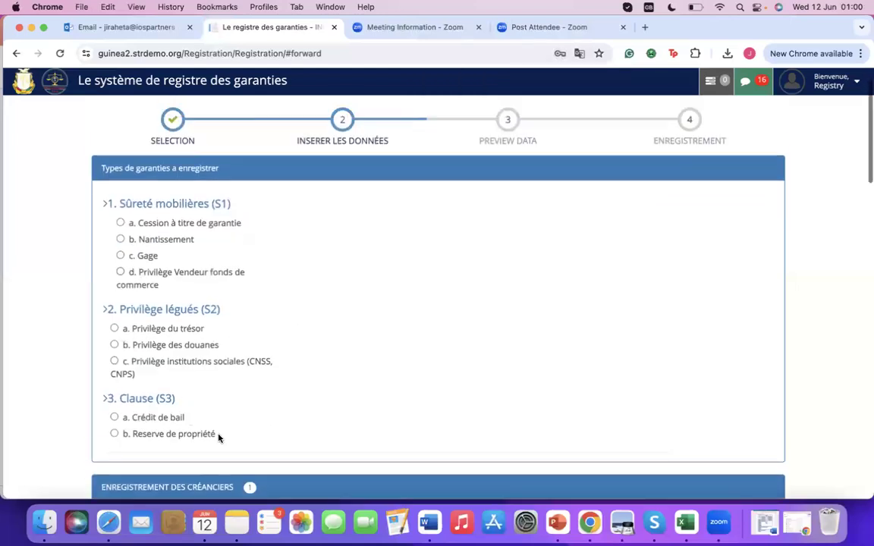
{"action": "left_click", "coordinate": [236, 226]}
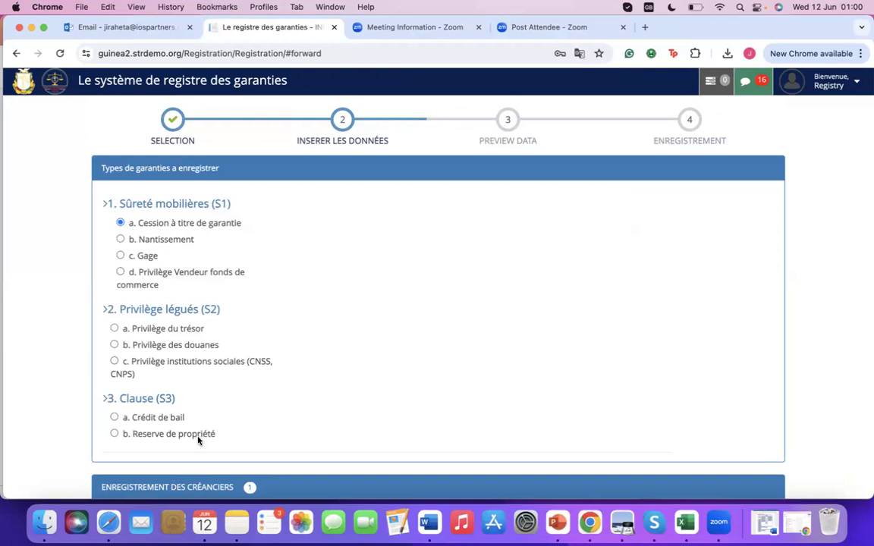
{"action": "left_click", "coordinate": [120, 256]}
{"action": "scroll", "coordinate": [221, 263], "scroll_direction": "down", "scroll_amount": 1}
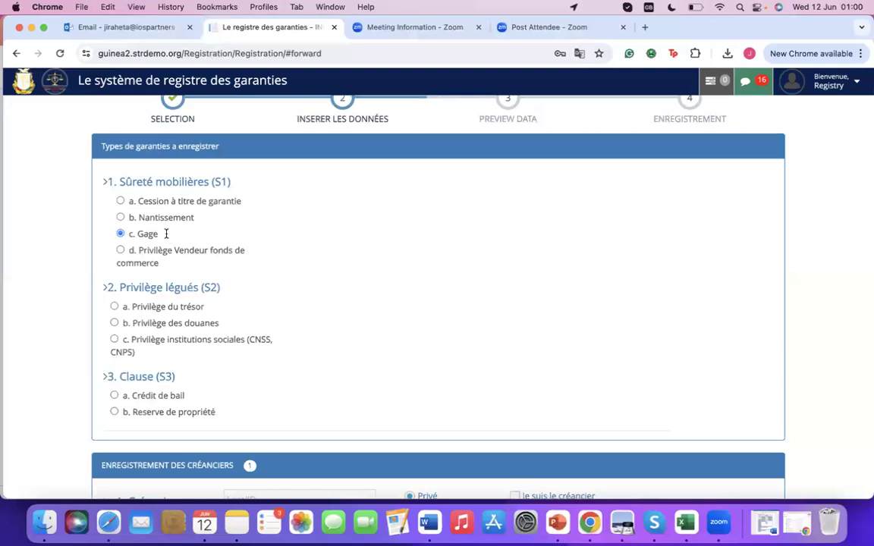
{"action": "scroll", "coordinate": [201, 351], "scroll_direction": "down", "scroll_amount": 5}
{"action": "scroll", "coordinate": [262, 307], "scroll_direction": "down", "scroll_amount": 2}
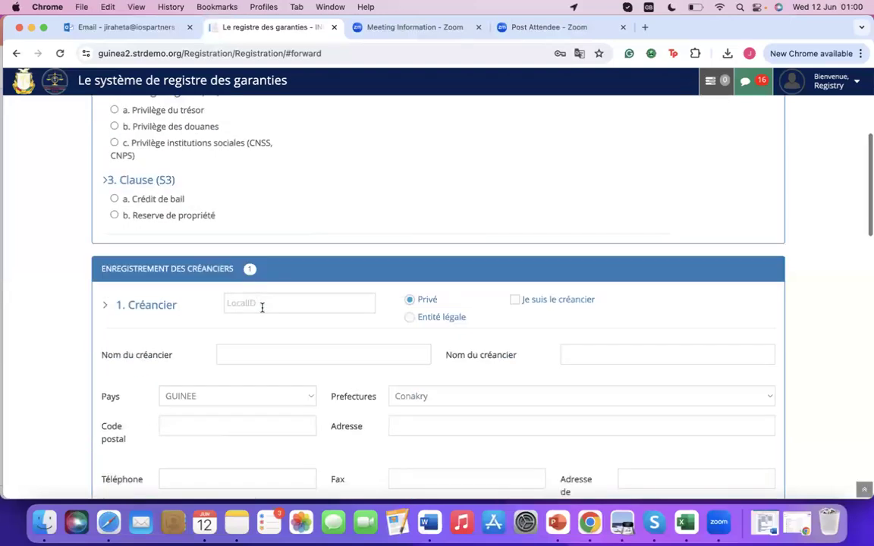
Enter the creditor's local ID, first name and surname in their separate fields.
{"action": "left_click", "coordinate": [261, 304]}
{"action": "type", "text": "12234"}
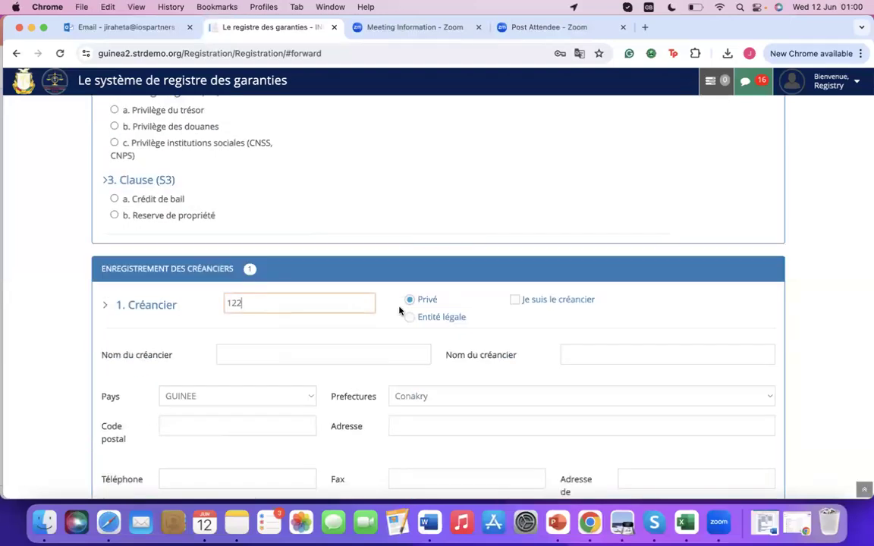
{"action": "scroll", "coordinate": [361, 310], "scroll_direction": "down", "scroll_amount": 1}
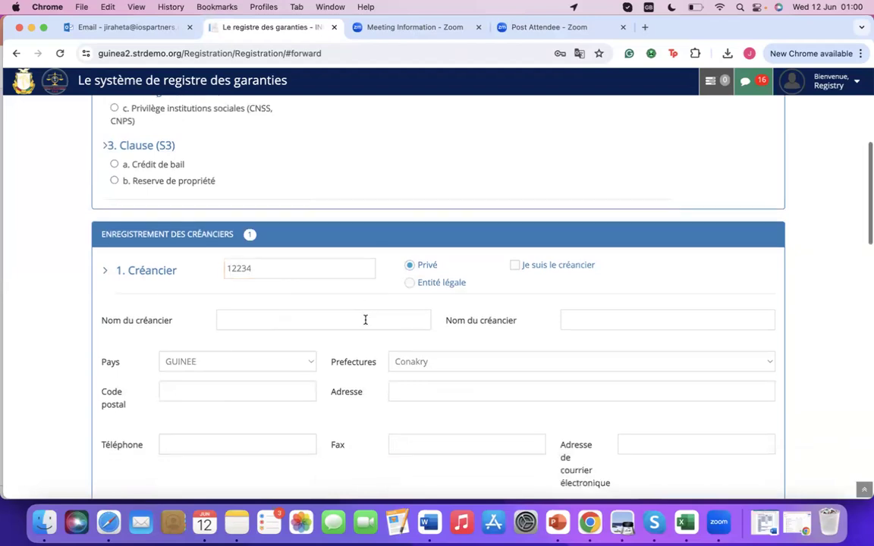
{"action": "left_click", "coordinate": [365, 318]}
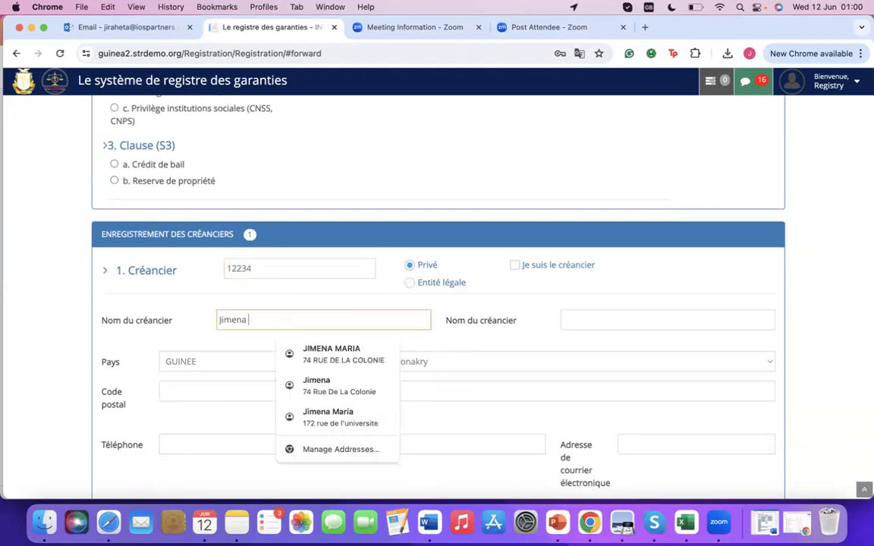
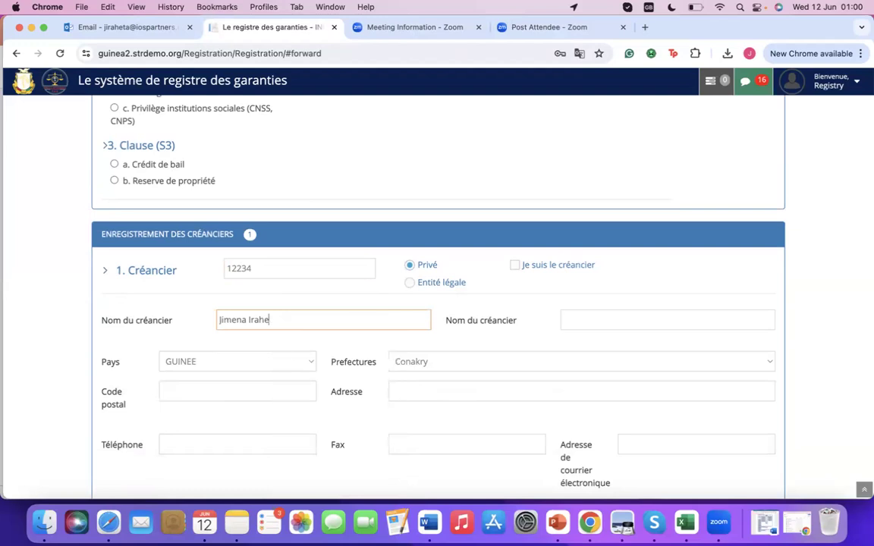
{"action": "left_click", "coordinate": [565, 320]}
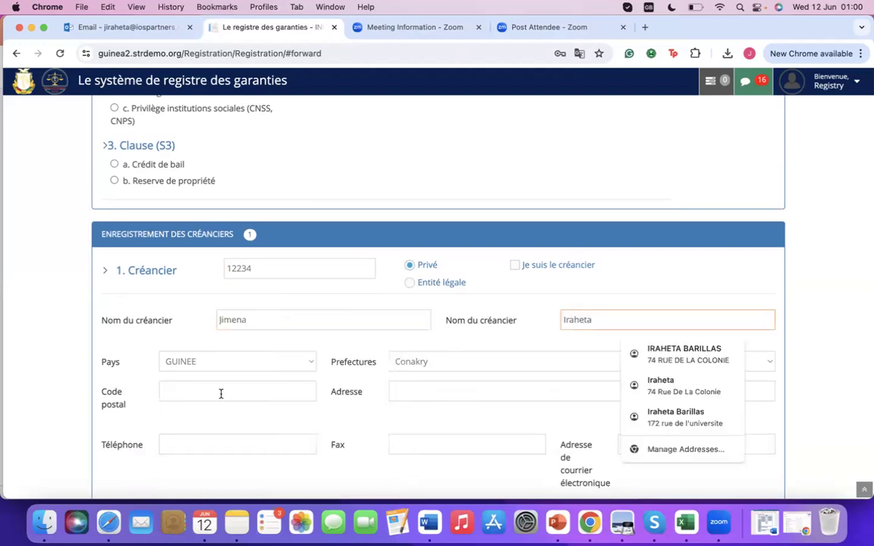
Fill the creditor's address from a saved entry and set the country to GUINEE.
{"action": "left_click", "coordinate": [411, 387]}
{"action": "left_click", "coordinate": [446, 196]}
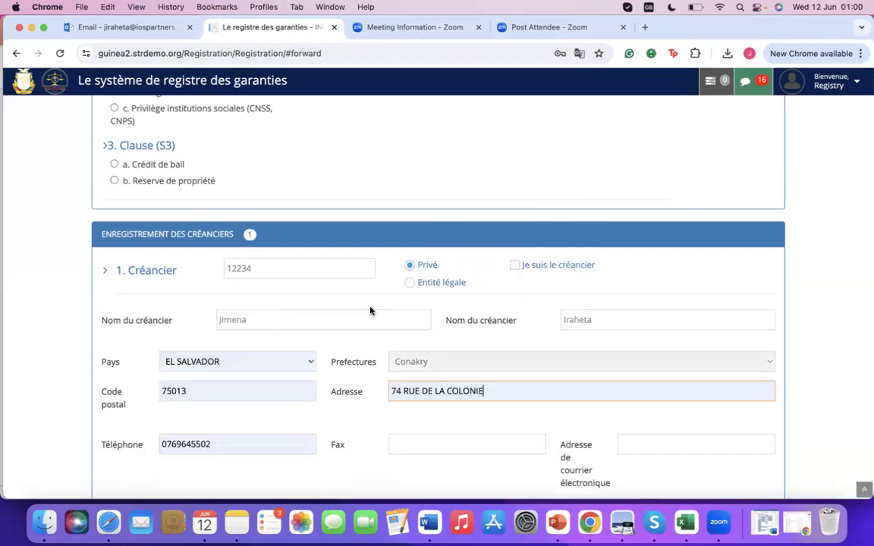
{"action": "scroll", "coordinate": [370, 311], "scroll_direction": "down", "scroll_amount": 3}
{"action": "scroll", "coordinate": [406, 306], "scroll_direction": "down", "scroll_amount": 2}
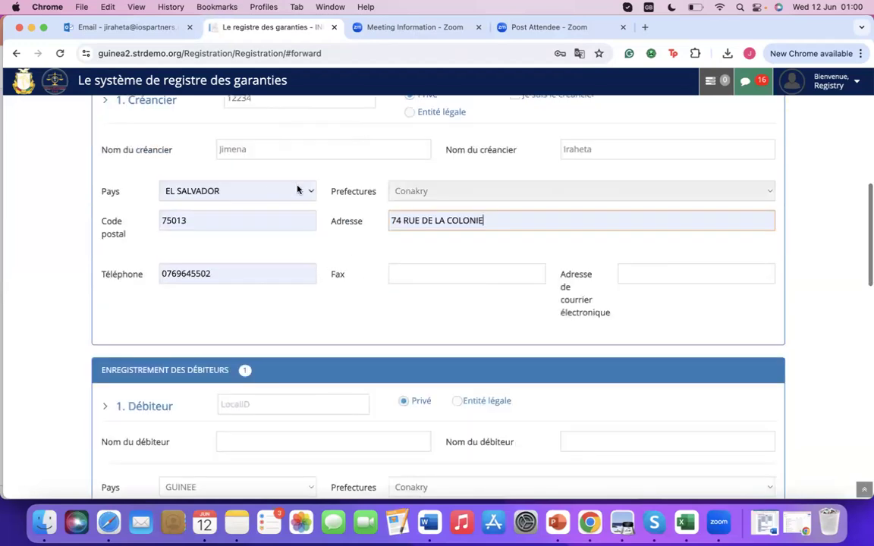
{"action": "left_click", "coordinate": [297, 190]}
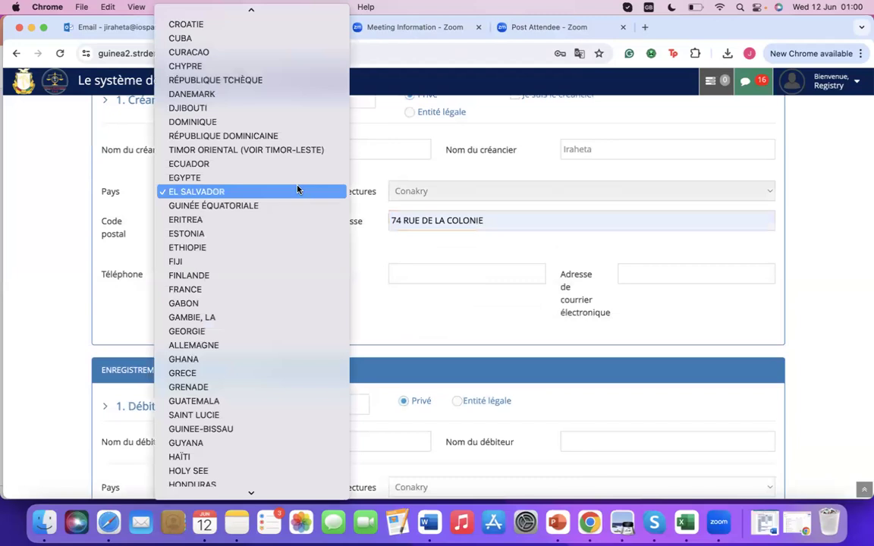
{"action": "key", "text": "g"}
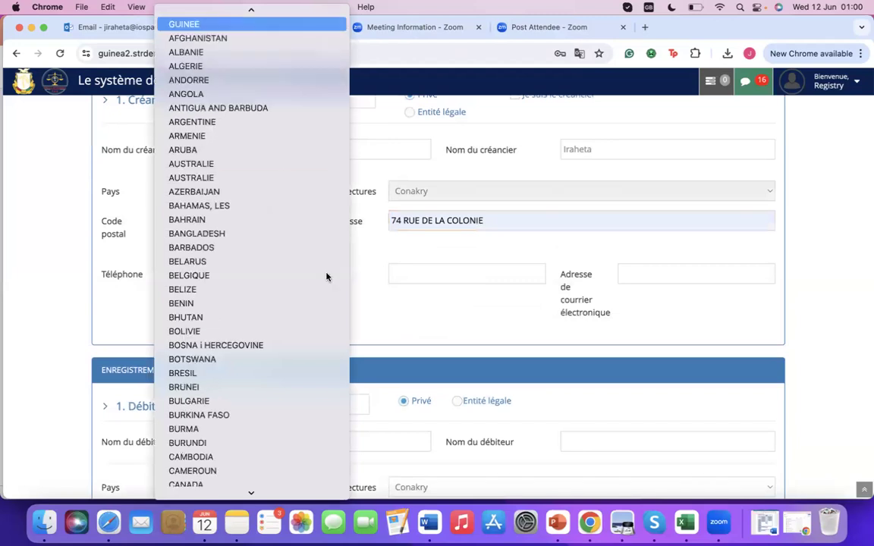
{"action": "key", "text": "Return"}
{"action": "scroll", "coordinate": [273, 286], "scroll_direction": "down", "scroll_amount": 2}
Pick the debtor's previously used ID and enter the debtor's first name and surname.
{"action": "left_click", "coordinate": [273, 286]}
{"action": "left_click", "coordinate": [301, 325]}
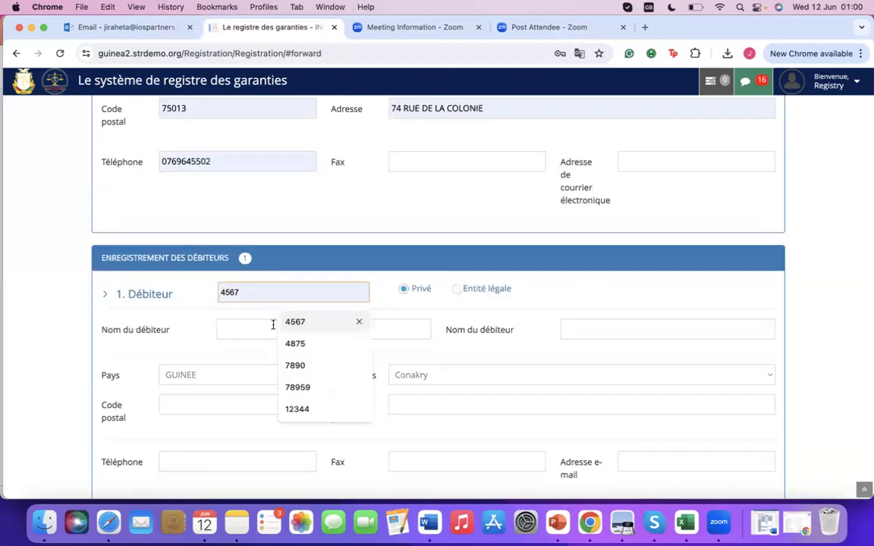
{"action": "left_click", "coordinate": [274, 325]}
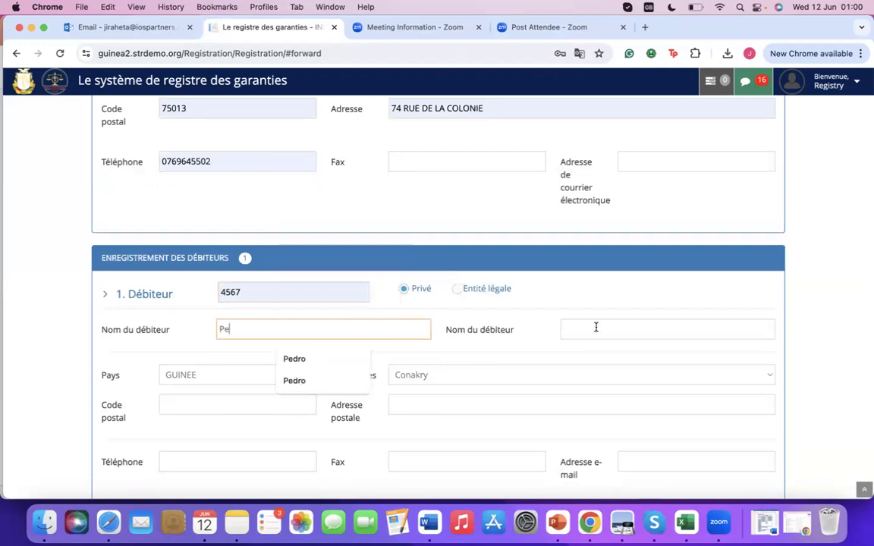
{"action": "left_click", "coordinate": [595, 328]}
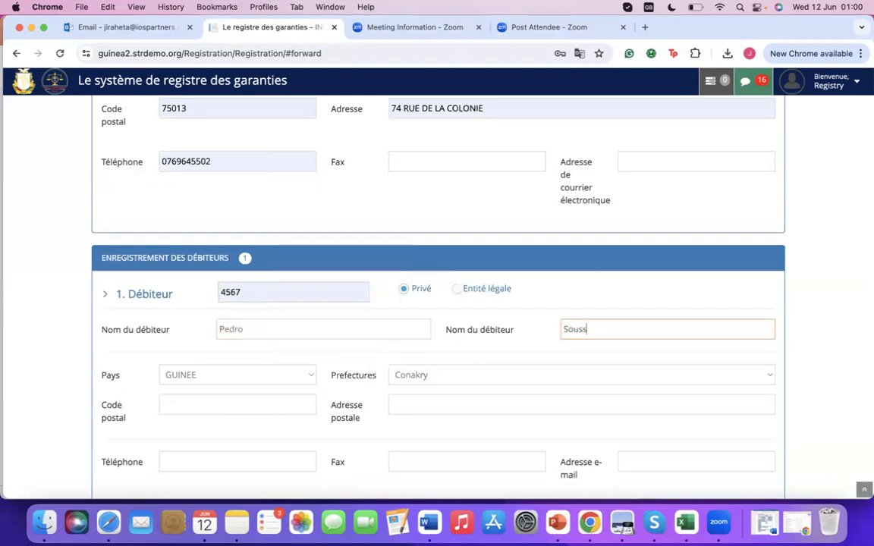
Enter the debtor's postal code and dismiss the saved address suggestions.
{"action": "scroll", "coordinate": [276, 339], "scroll_direction": "down", "scroll_amount": 2}
{"action": "left_click", "coordinate": [276, 340]}
{"action": "type", "text": "0000"}
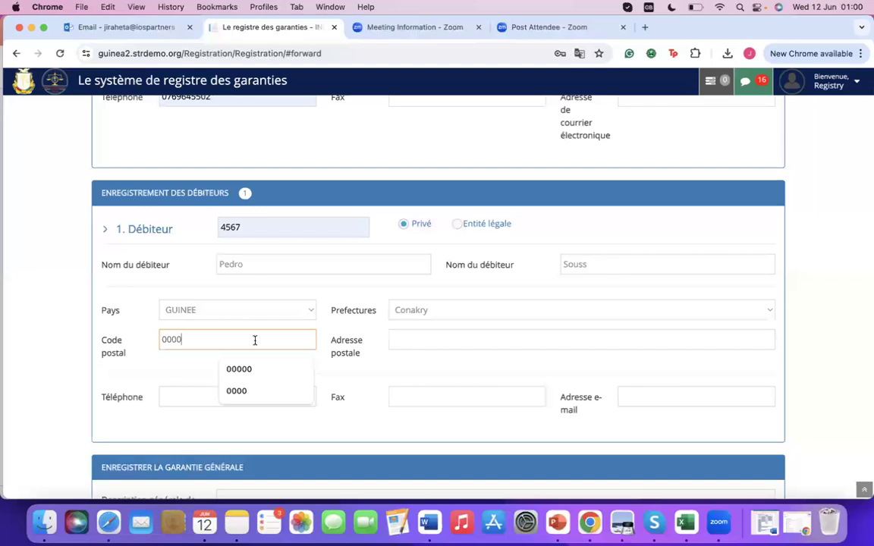
{"action": "key", "text": "Tab"}
{"action": "left_click", "coordinate": [231, 336]}
{"action": "scroll", "coordinate": [229, 331], "scroll_direction": "down", "scroll_amount": 1}
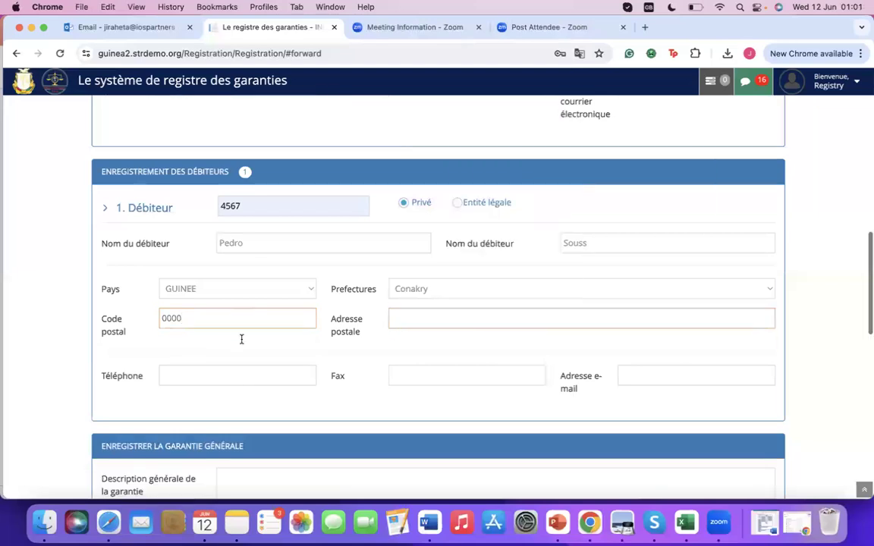
{"action": "scroll", "coordinate": [242, 338], "scroll_direction": "down", "scroll_amount": 5}
{"action": "left_click", "coordinate": [255, 345]}
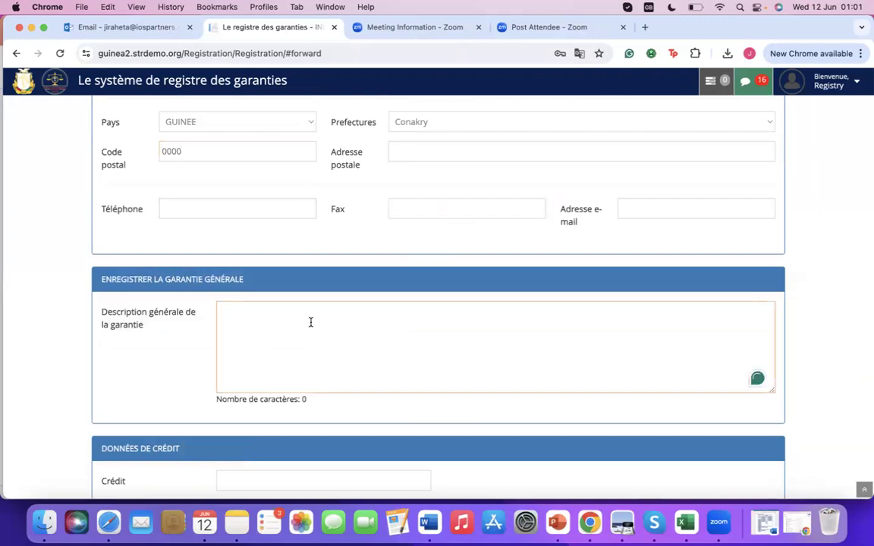
Enter description 'Moto noir année 2000', credit 5000 and additional info 'Moto en bon état'.
{"action": "type", "text": "U"}
{"action": "key", "text": "BackSpace"}
{"action": "type", "text": "Moto noir année 2"}
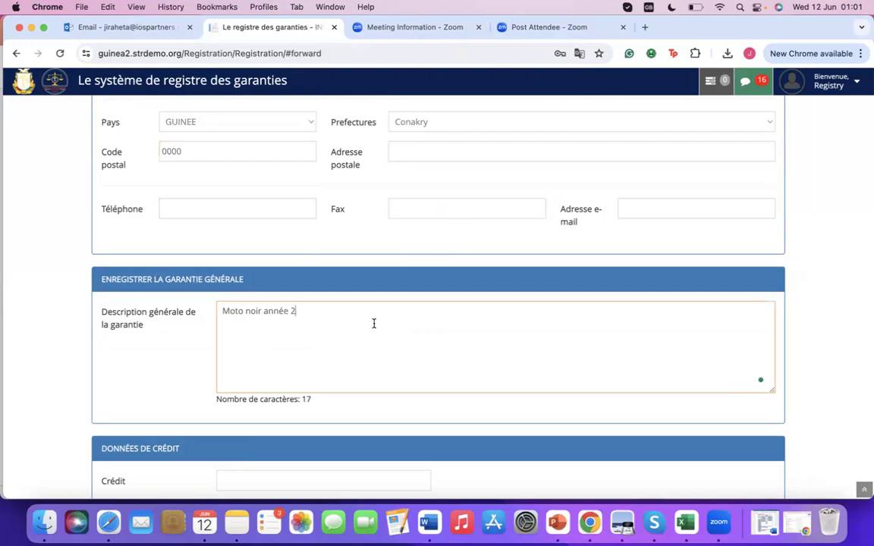
{"action": "type", "text": "000"}
{"action": "scroll", "coordinate": [334, 345], "scroll_direction": "down", "scroll_amount": 3}
{"action": "left_click", "coordinate": [293, 367]}
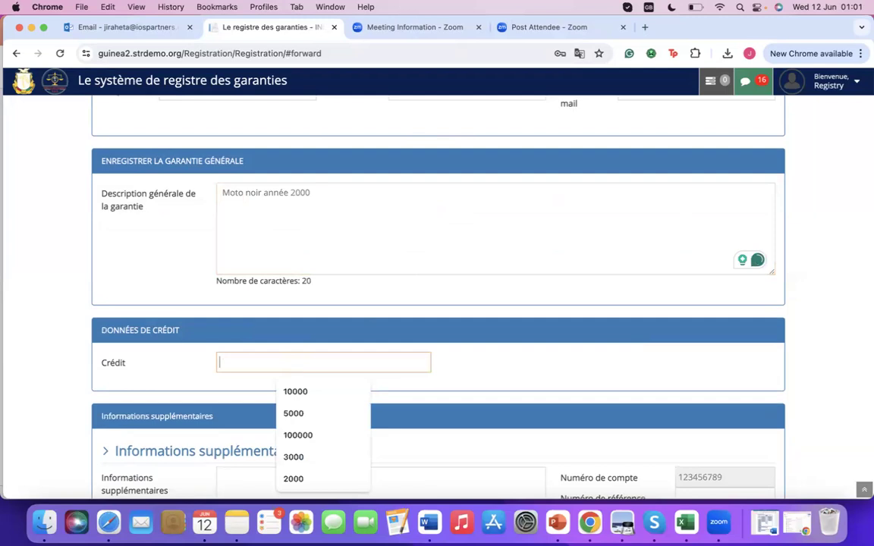
{"action": "type", "text": "5"}
{"action": "left_click", "coordinate": [293, 392]}
{"action": "scroll", "coordinate": [288, 360], "scroll_direction": "down", "scroll_amount": 3}
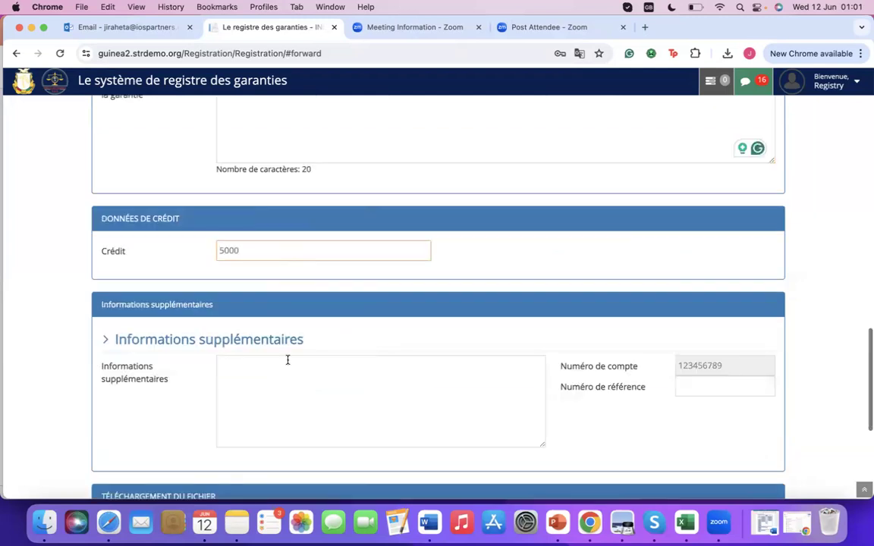
{"action": "left_click", "coordinate": [288, 359]}
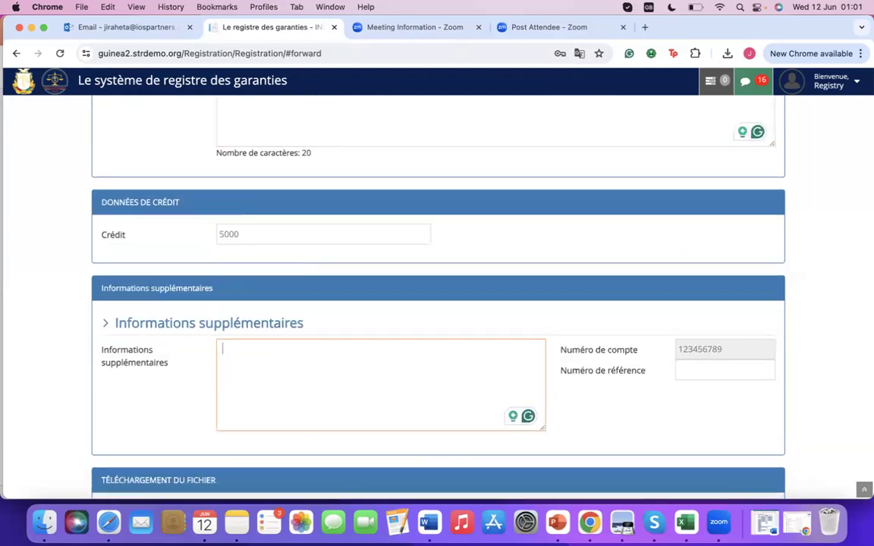
{"action": "type", "text": "Moto en bon état"}
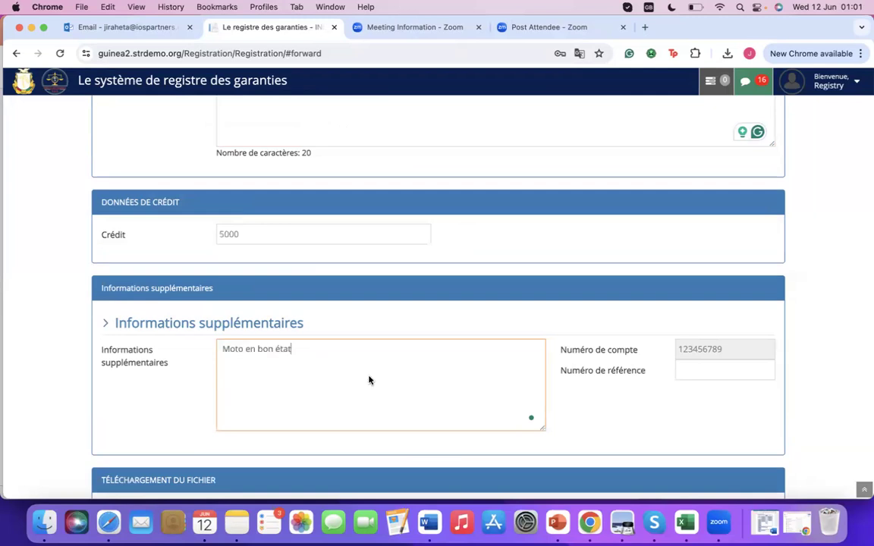
{"action": "scroll", "coordinate": [335, 339], "scroll_direction": "down", "scroll_amount": 3}
Type 'Contrat de proprieté' as the file description.
{"action": "scroll", "coordinate": [334, 319], "scroll_direction": "down", "scroll_amount": 3}
{"action": "left_click", "coordinate": [335, 319]}
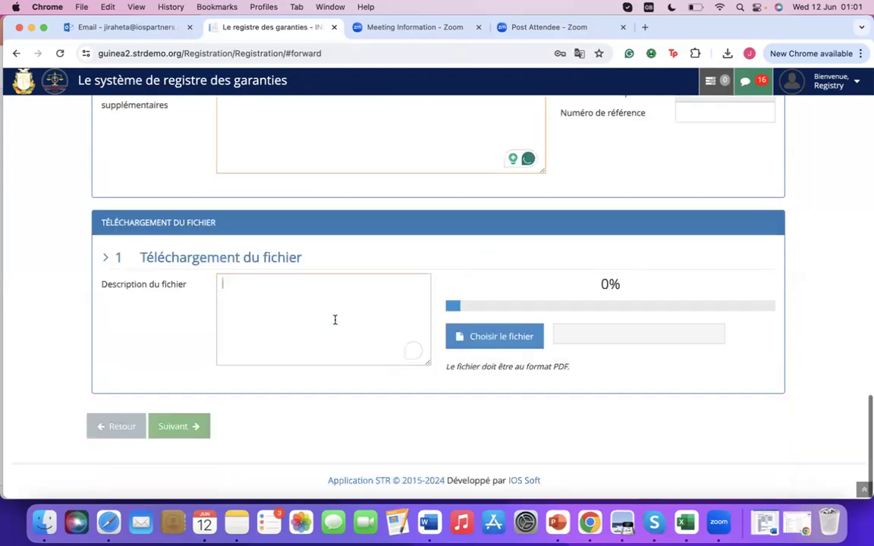
{"action": "scroll", "coordinate": [335, 319], "scroll_direction": "up", "scroll_amount": 1}
{"action": "type", "text": "Contrat"}
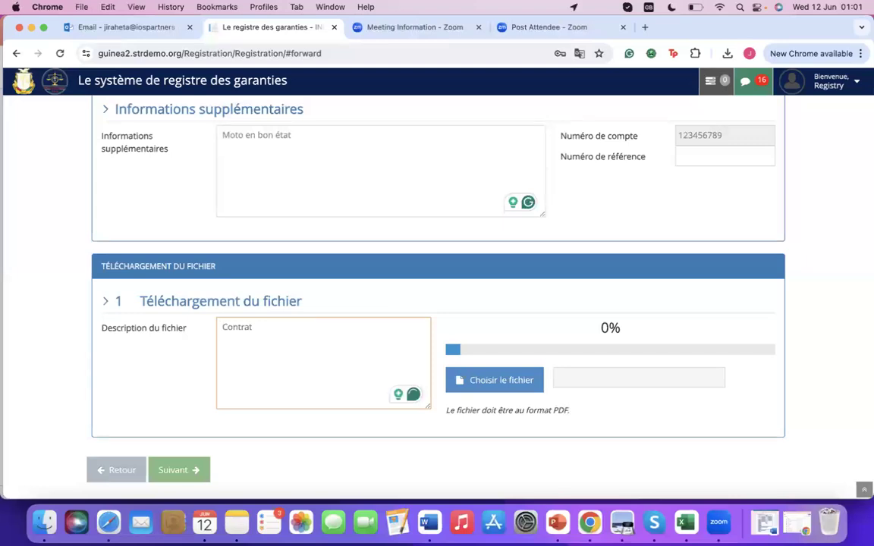
{"action": "type", "text": " de proprit"}
{"action": "key", "text": "BackSpace"}
{"action": "type", "text": "e"}
{"action": "key", "text": "BackSpace"}
{"action": "key", "text": "BackSpace"}
{"action": "type", "text": "ieté"}
Upload Contrat de Propriété.pdf from the Desktop as the attached file.
{"action": "left_click", "coordinate": [497, 379]}
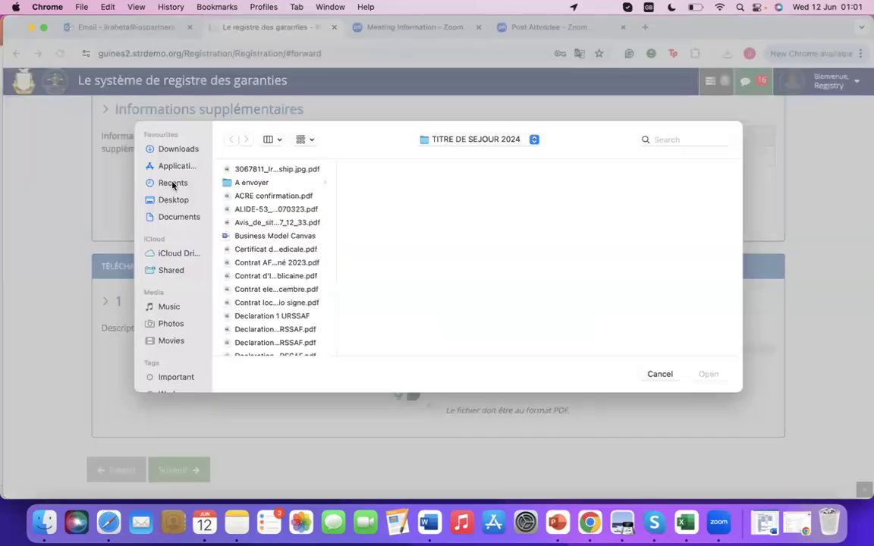
{"action": "left_click", "coordinate": [173, 184]}
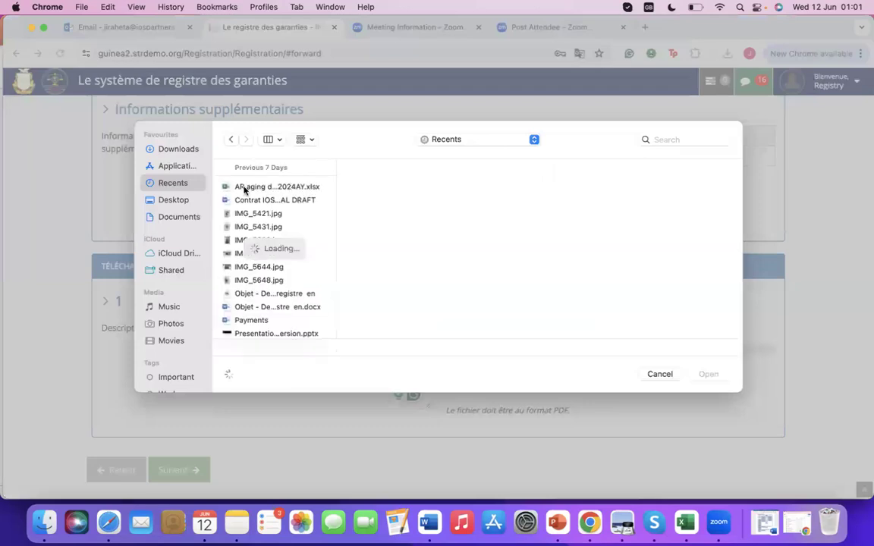
{"action": "left_click", "coordinate": [181, 200]}
{"action": "double_click", "coordinate": [271, 172]}
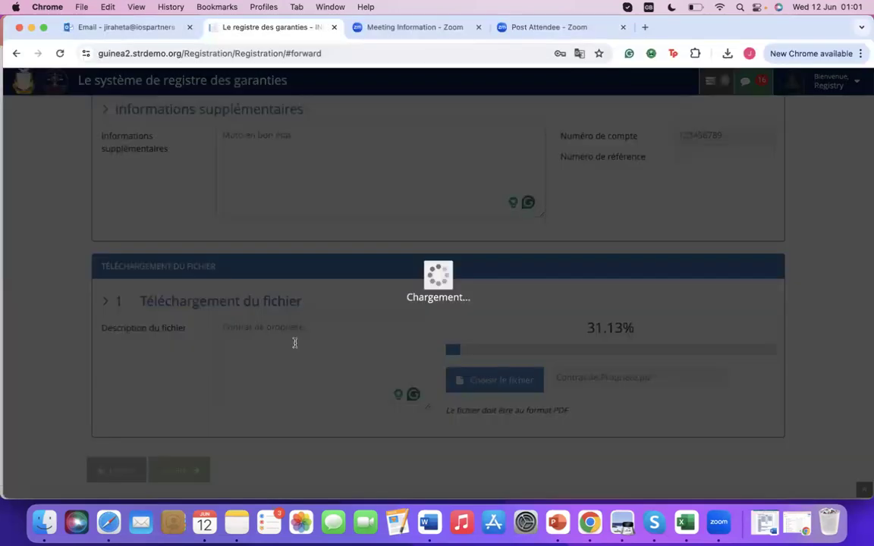
{"action": "scroll", "coordinate": [454, 332], "scroll_direction": "down", "scroll_amount": 3}
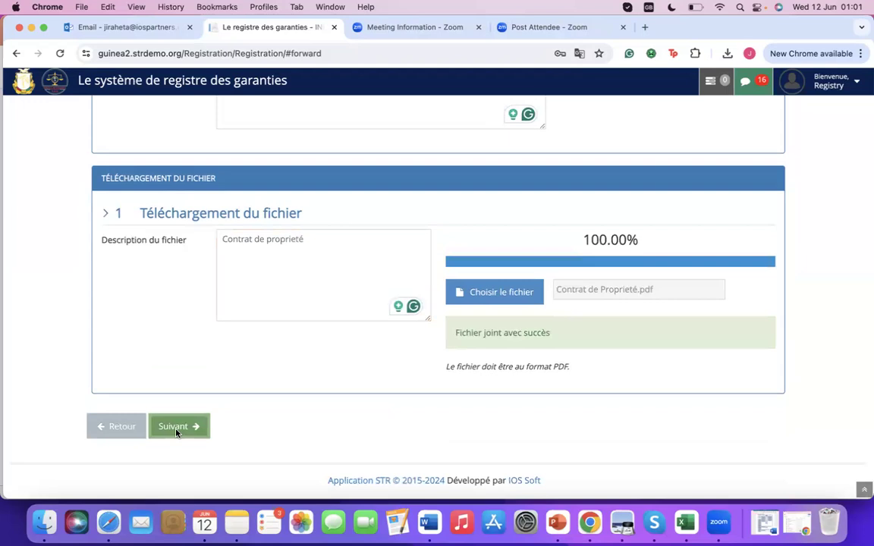
{"action": "left_click", "coordinate": [176, 426]}
Fill the debtor's postal address from a saved address and continue to the data preview.
{"action": "left_click", "coordinate": [433, 282]}
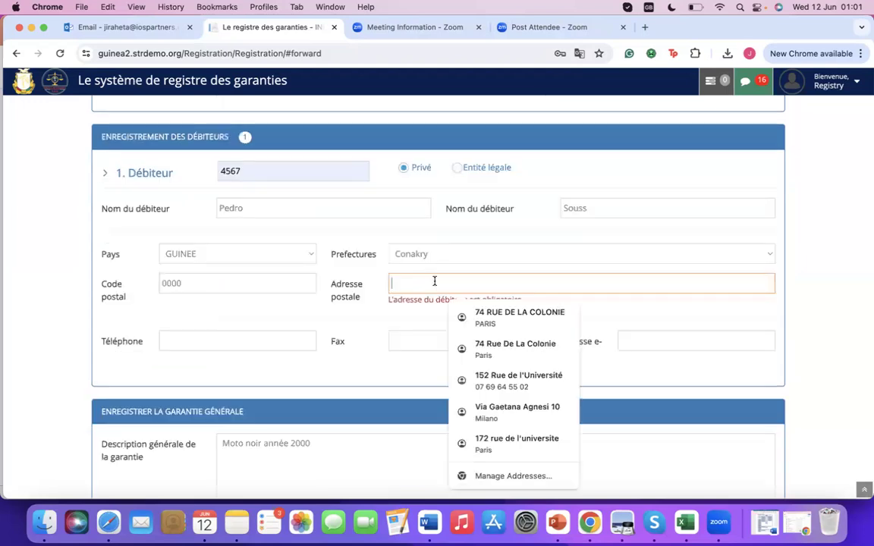
{"action": "left_click", "coordinate": [492, 379]}
{"action": "scroll", "coordinate": [492, 379], "scroll_direction": "down", "scroll_amount": 3}
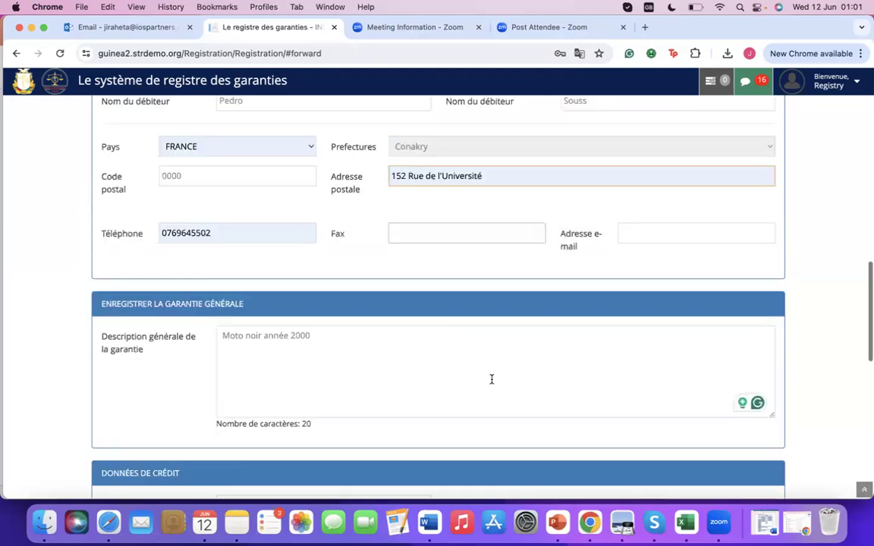
{"action": "scroll", "coordinate": [492, 379], "scroll_direction": "down", "scroll_amount": 15}
{"action": "scroll", "coordinate": [172, 425], "scroll_direction": "down", "scroll_amount": 3}
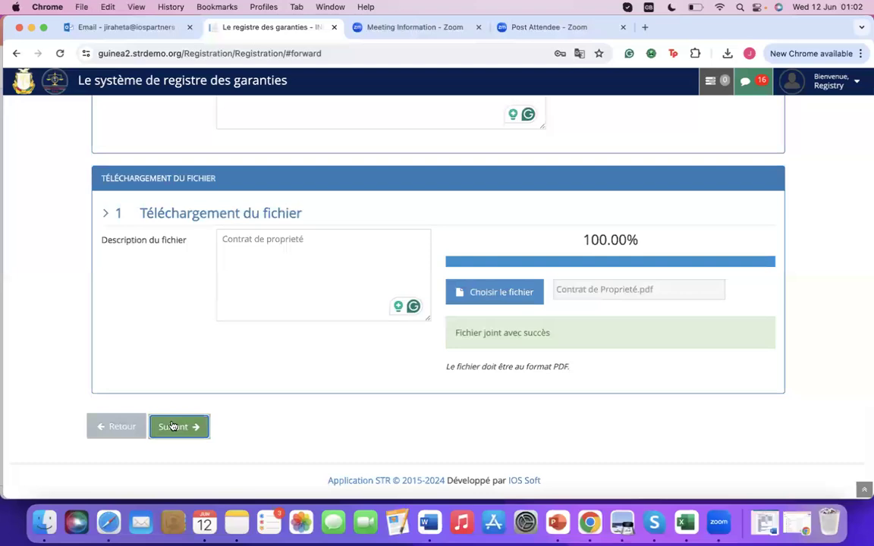
{"action": "left_click", "coordinate": [173, 427]}
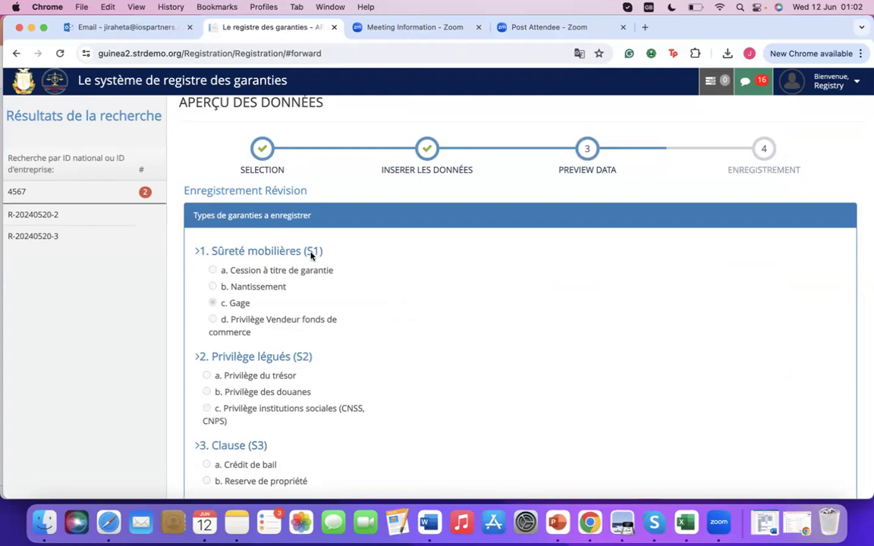
Review the Gage registration preview to the bottom and click 'Compléter l'inscription'.
{"action": "scroll", "coordinate": [281, 228], "scroll_direction": "down", "scroll_amount": 5}
{"action": "scroll", "coordinate": [373, 214], "scroll_direction": "up", "scroll_amount": 5}
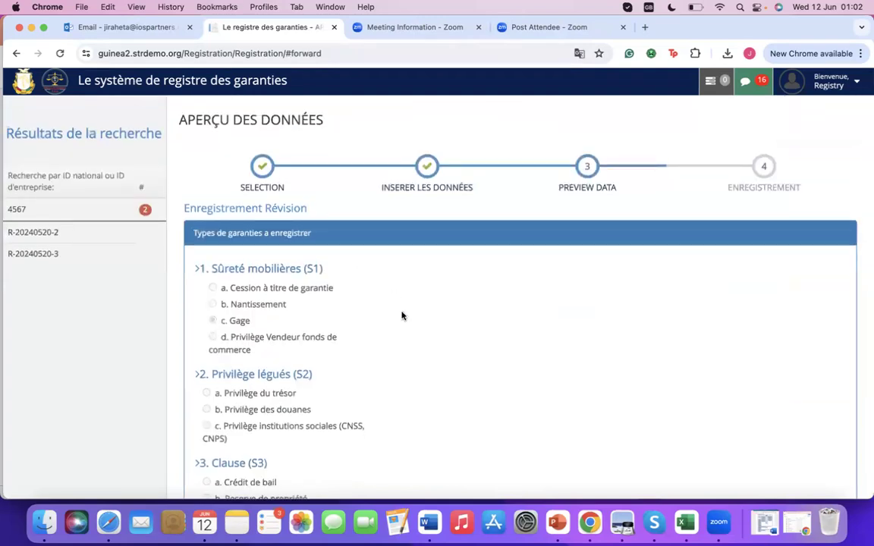
{"action": "scroll", "coordinate": [257, 304], "scroll_direction": "down", "scroll_amount": 1}
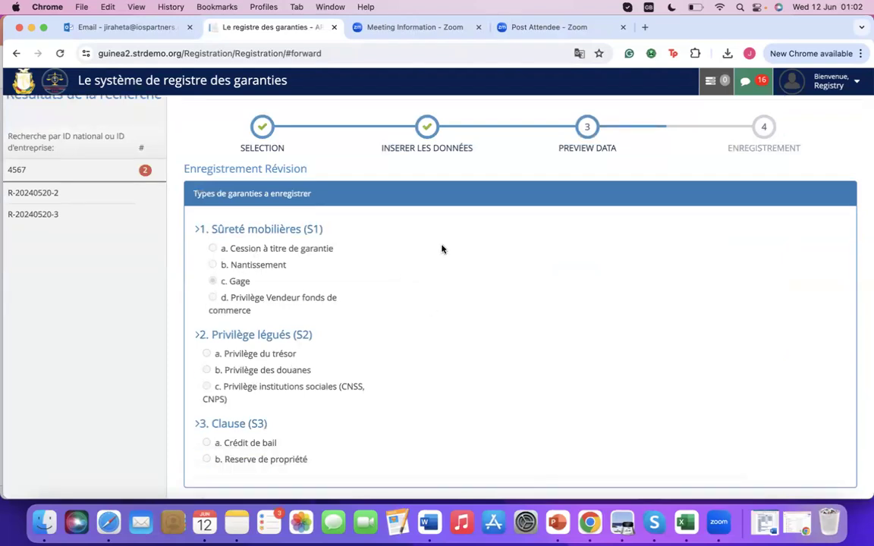
{"action": "scroll", "coordinate": [442, 249], "scroll_direction": "down", "scroll_amount": 2}
{"action": "scroll", "coordinate": [404, 331], "scroll_direction": "down", "scroll_amount": 7}
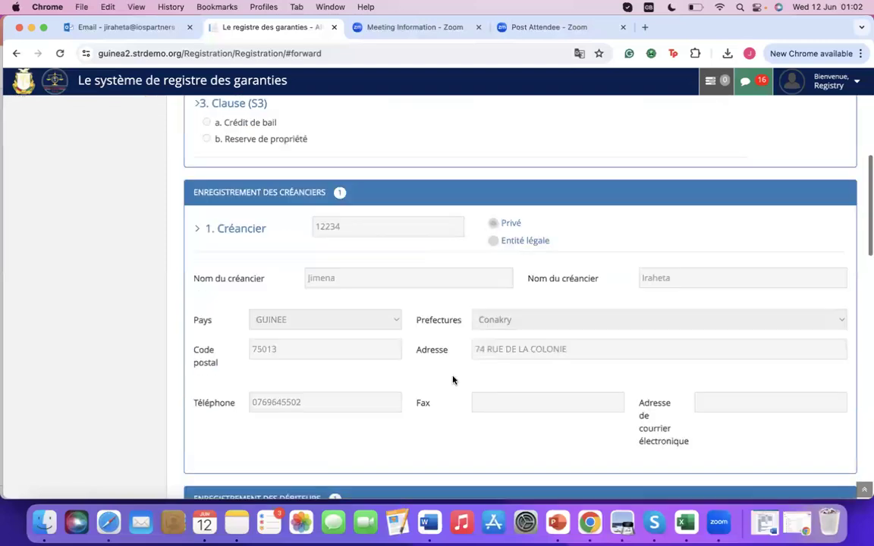
{"action": "scroll", "coordinate": [453, 380], "scroll_direction": "down", "scroll_amount": 5}
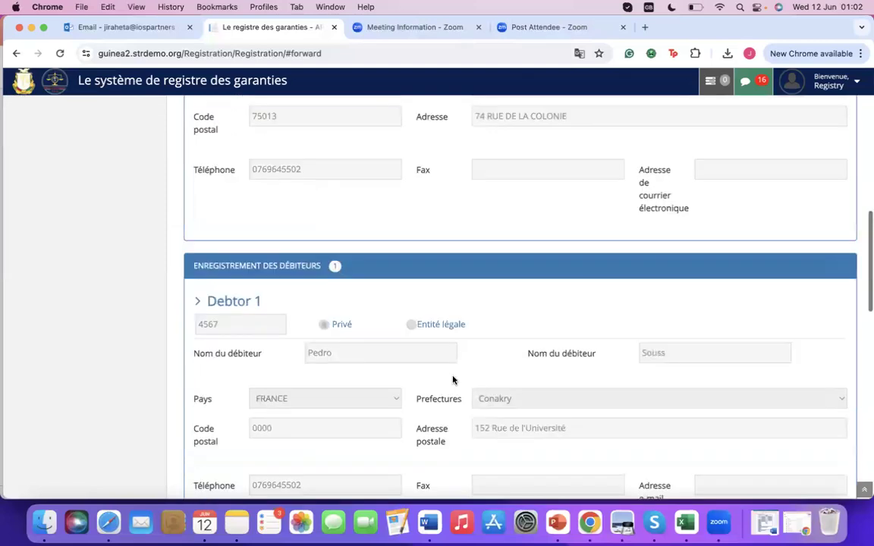
{"action": "scroll", "coordinate": [453, 380], "scroll_direction": "down", "scroll_amount": 5}
{"action": "scroll", "coordinate": [452, 377], "scroll_direction": "down", "scroll_amount": 9}
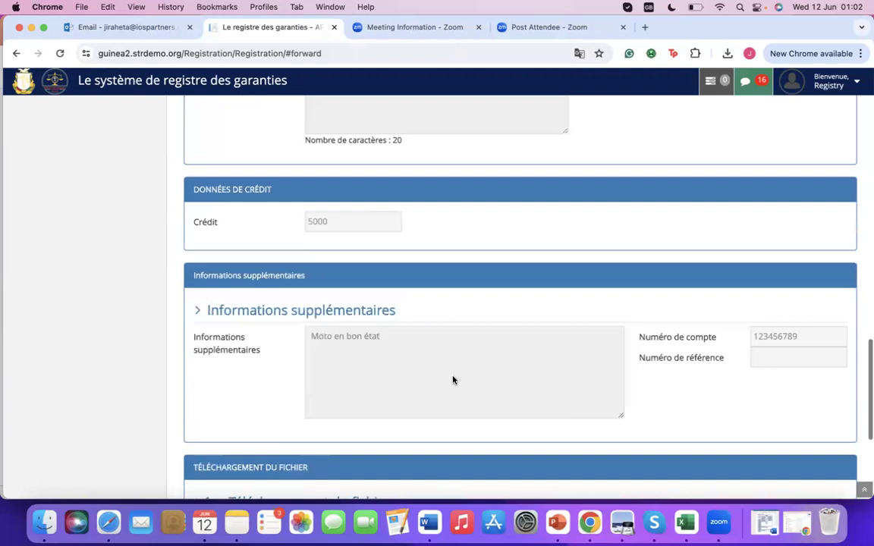
{"action": "scroll", "coordinate": [453, 381], "scroll_direction": "down", "scroll_amount": 6}
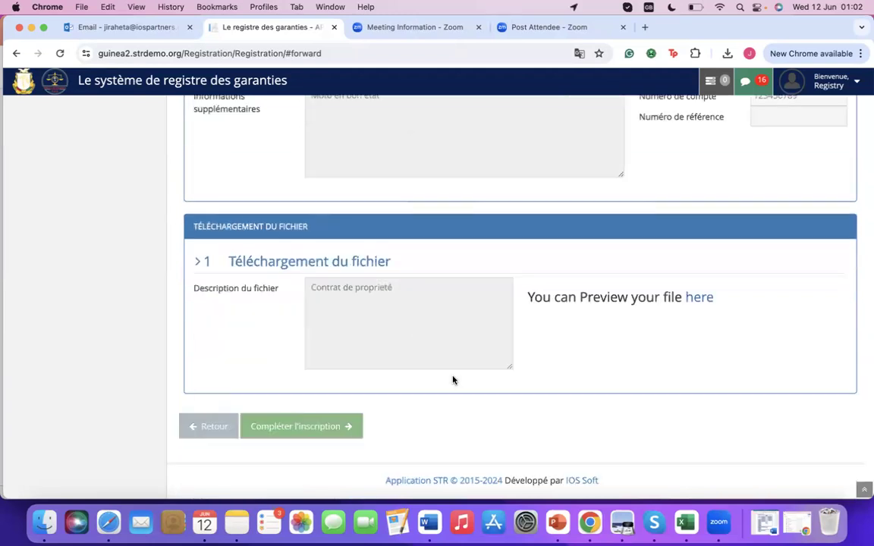
{"action": "left_click", "coordinate": [311, 430]}
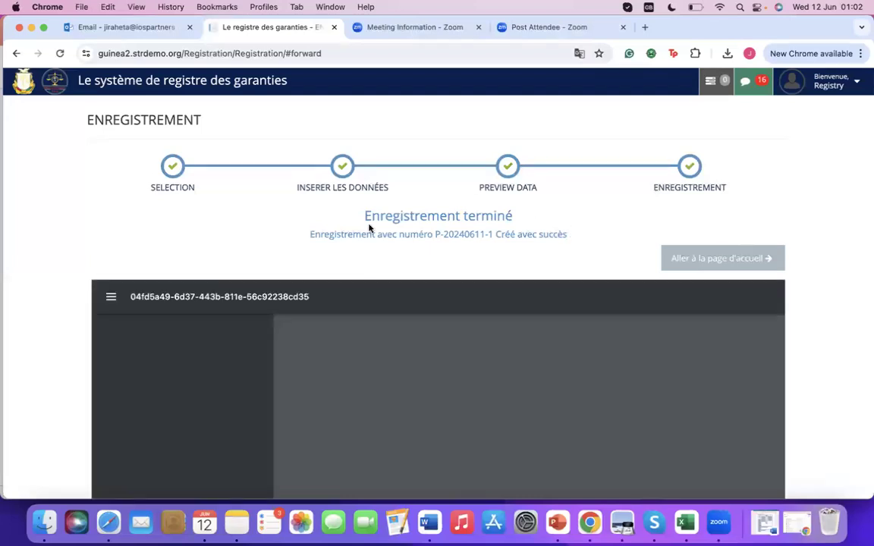
Select the registration number and scroll through the registration certificate PDF.
{"action": "triple_click", "coordinate": [369, 228]}
{"action": "left_click", "coordinate": [365, 217]}
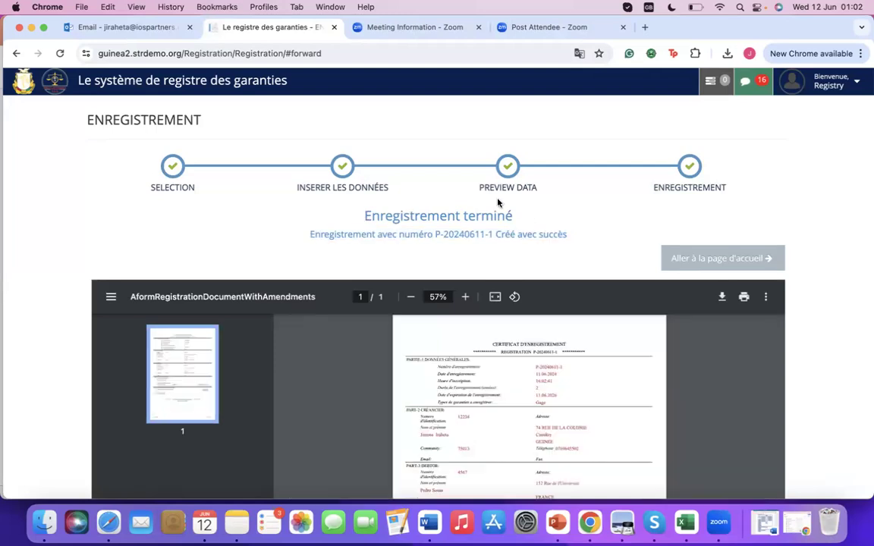
{"action": "scroll", "coordinate": [463, 191], "scroll_direction": "down", "scroll_amount": 1}
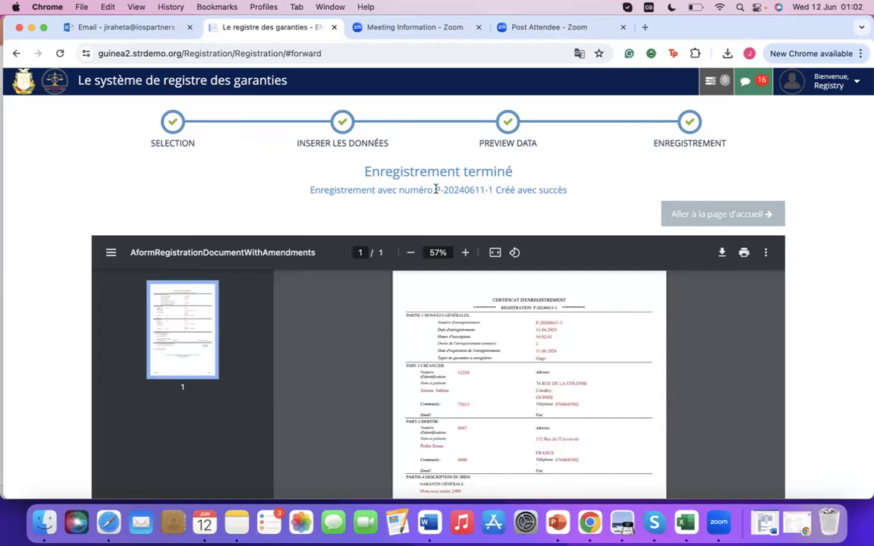
{"action": "left_click_drag", "start_coordinate": [436, 190], "coordinate": [493, 190]}
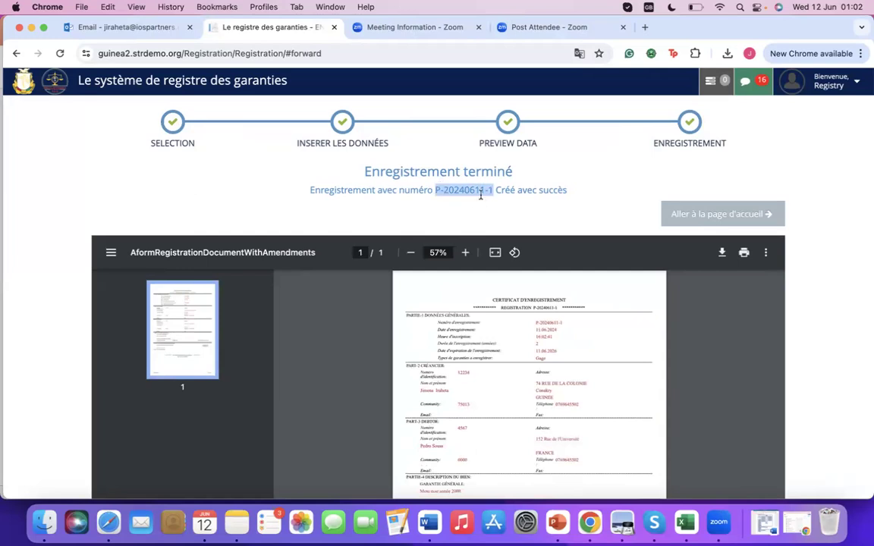
{"action": "scroll", "coordinate": [563, 189], "scroll_direction": "down", "scroll_amount": 1}
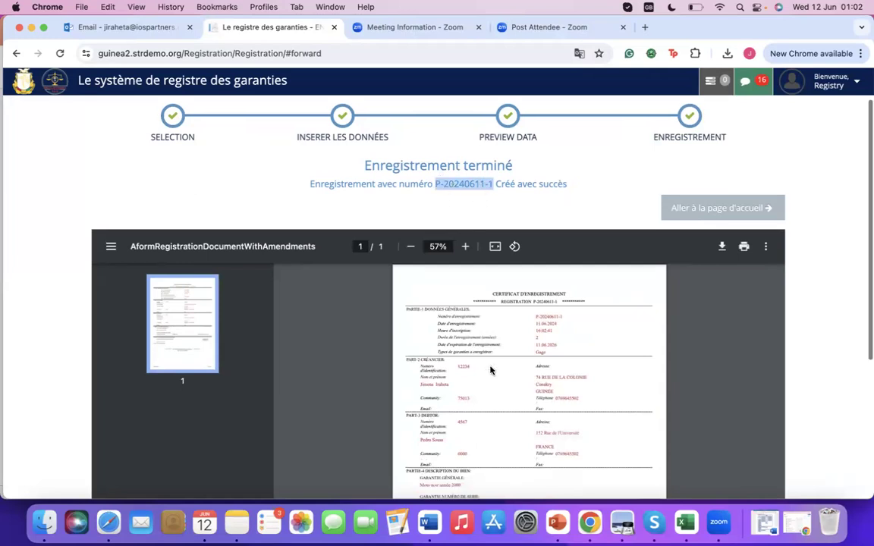
{"action": "scroll", "coordinate": [470, 349], "scroll_direction": "down", "scroll_amount": 1}
{"action": "scroll", "coordinate": [523, 388], "scroll_direction": "down", "scroll_amount": 2}
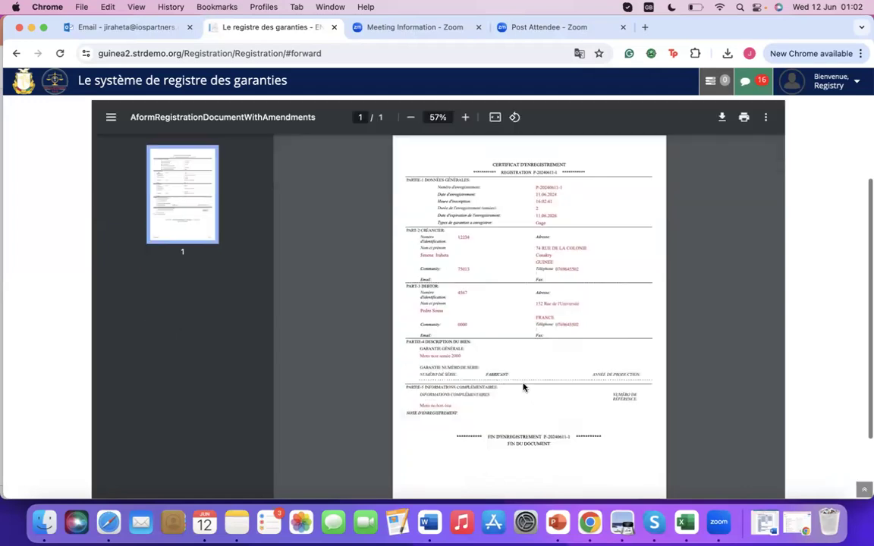
{"action": "scroll", "coordinate": [523, 388], "scroll_direction": "up", "scroll_amount": 1}
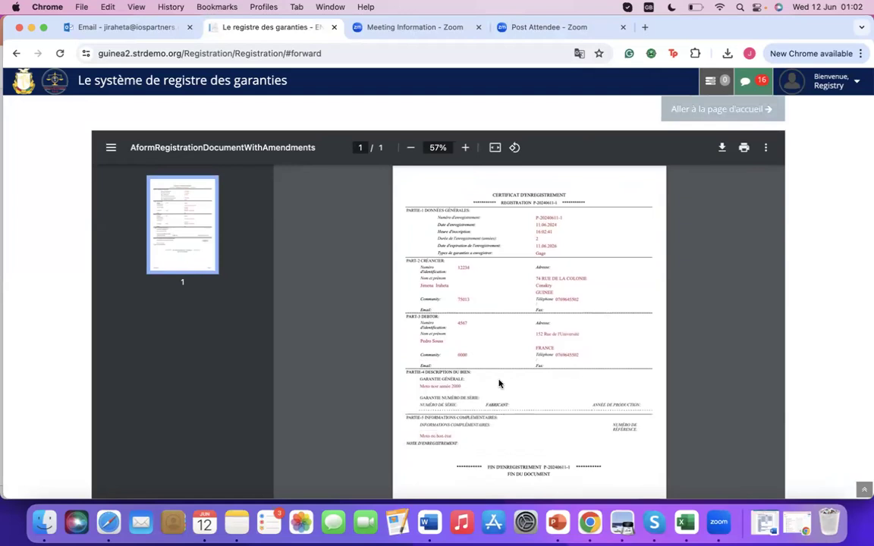
{"action": "scroll", "coordinate": [498, 383], "scroll_direction": "up", "scroll_amount": 2}
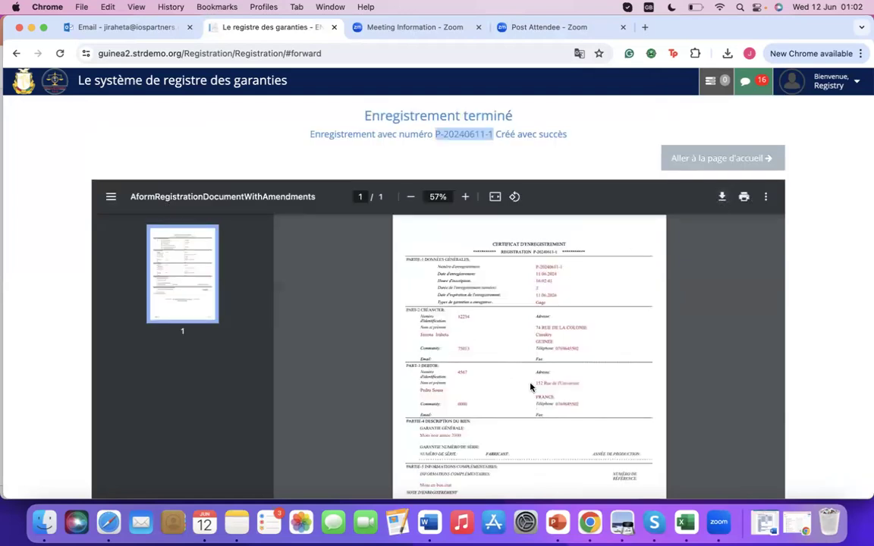
{"action": "scroll", "coordinate": [458, 311], "scroll_direction": "down", "scroll_amount": 3}
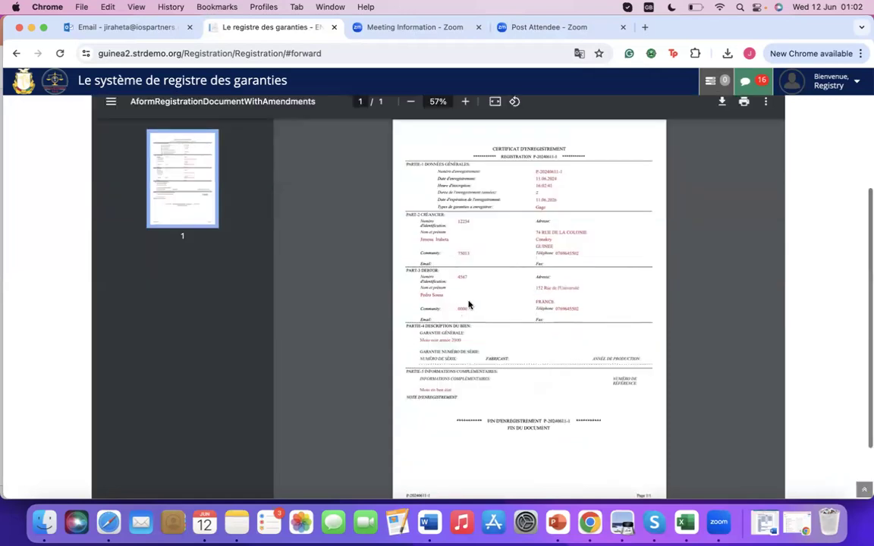
{"action": "scroll", "coordinate": [531, 289], "scroll_direction": "down", "scroll_amount": 2}
{"action": "scroll", "coordinate": [570, 276], "scroll_direction": "up", "scroll_amount": 3}
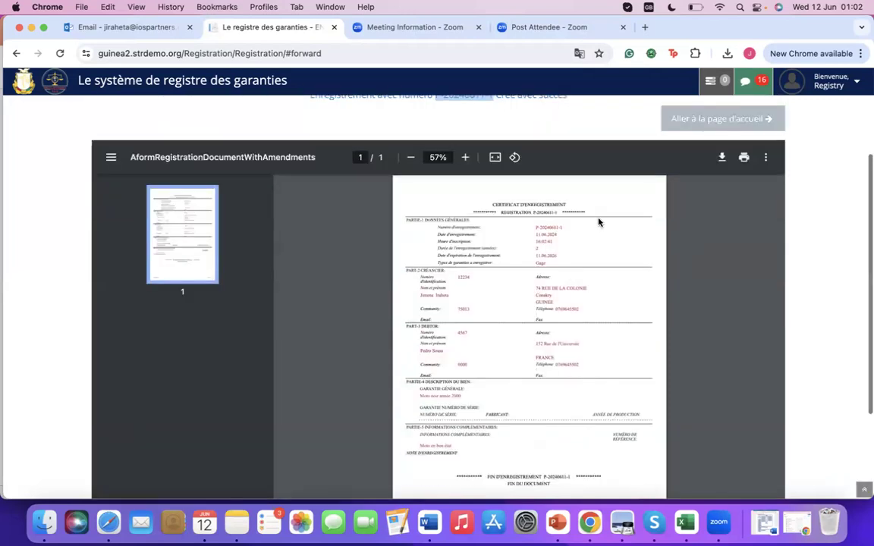
{"action": "scroll", "coordinate": [599, 222], "scroll_direction": "up", "scroll_amount": 3}
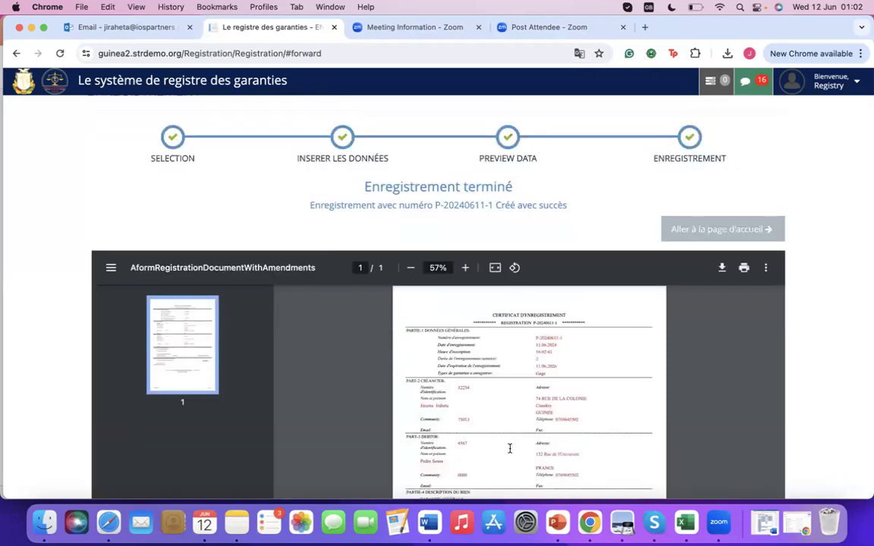
{"action": "scroll", "coordinate": [474, 287], "scroll_direction": "down", "scroll_amount": 2}
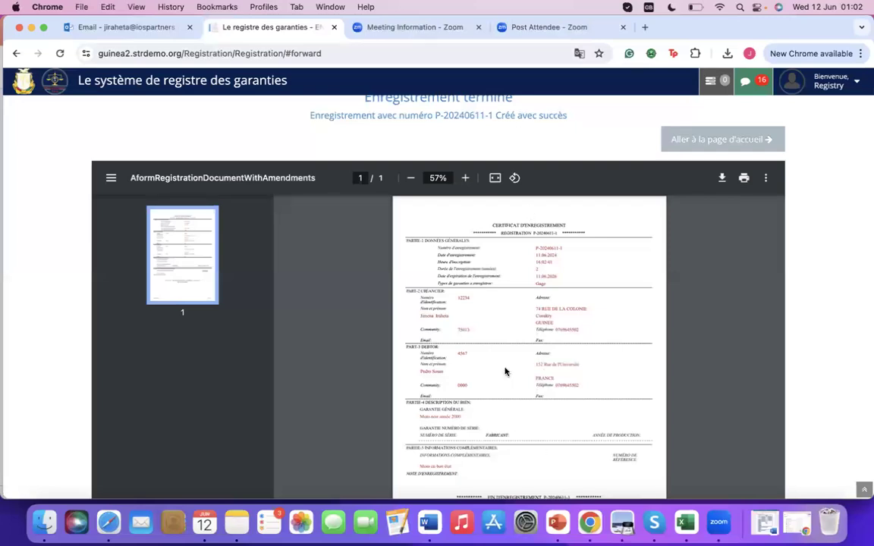
{"action": "scroll", "coordinate": [552, 187], "scroll_direction": "up", "scroll_amount": 2}
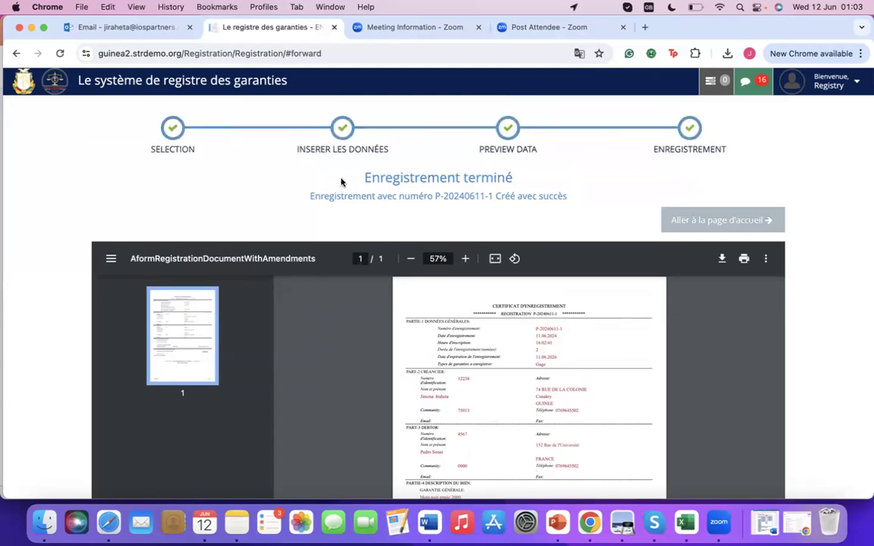
Highlight the Enregistrement terminé heading, then return to the registry home page.
{"action": "triple_click", "coordinate": [342, 183]}
{"action": "left_click", "coordinate": [364, 179]}
{"action": "triple_click", "coordinate": [570, 202]}
{"action": "left_click", "coordinate": [570, 202]}
{"action": "scroll", "coordinate": [478, 308], "scroll_direction": "down", "scroll_amount": 3}
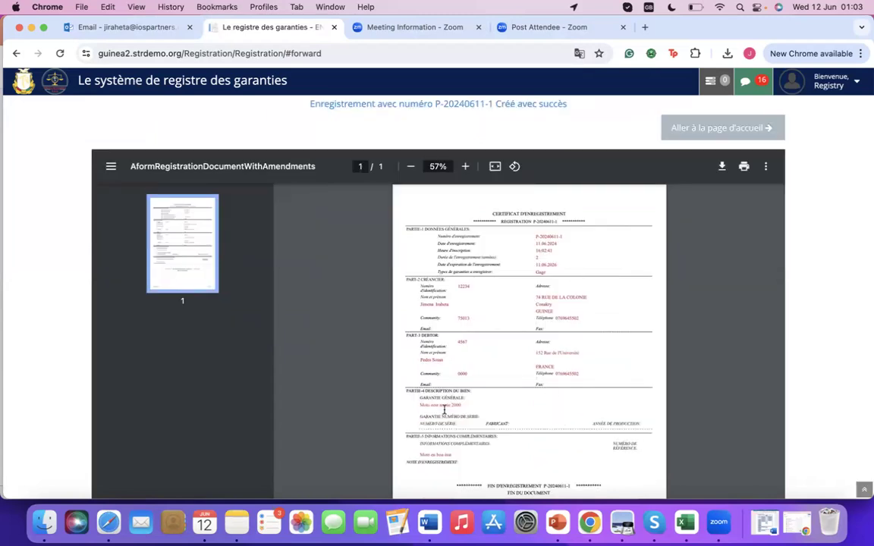
{"action": "scroll", "coordinate": [400, 369], "scroll_direction": "down", "scroll_amount": 1}
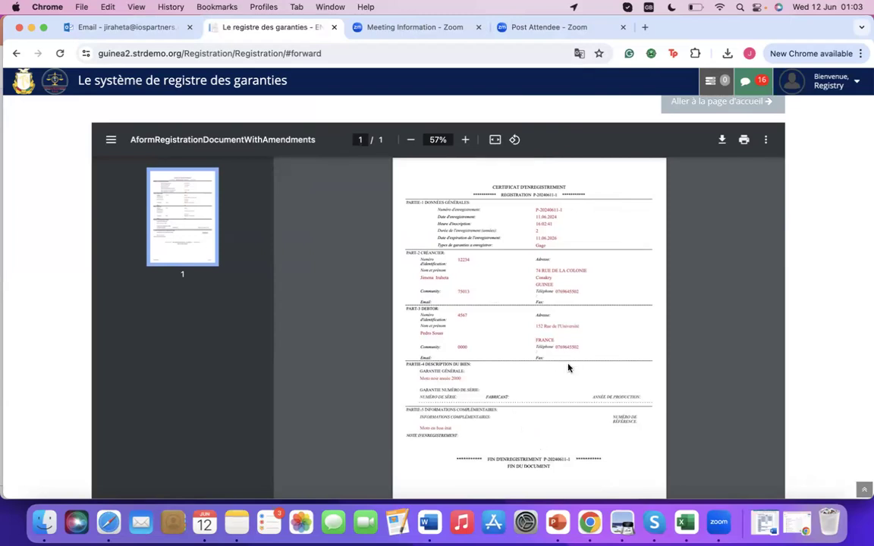
{"action": "scroll", "coordinate": [568, 368], "scroll_direction": "down", "scroll_amount": 4}
{"action": "scroll", "coordinate": [571, 319], "scroll_direction": "up", "scroll_amount": 6}
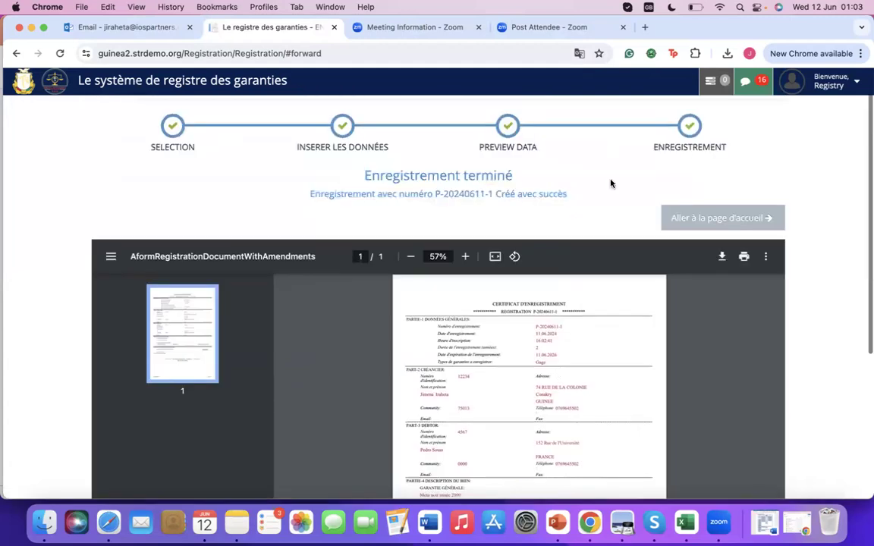
{"action": "scroll", "coordinate": [645, 228], "scroll_direction": "up", "scroll_amount": 1}
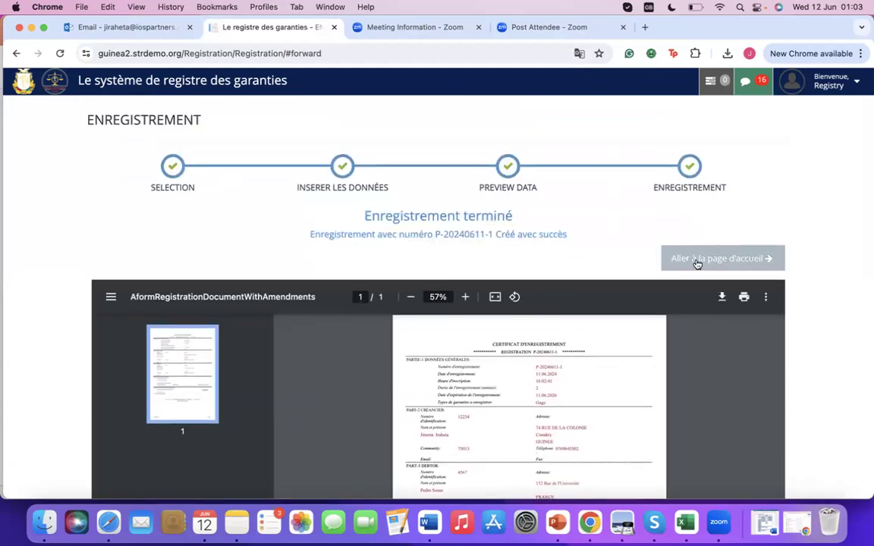
{"action": "left_click", "coordinate": [697, 260]}
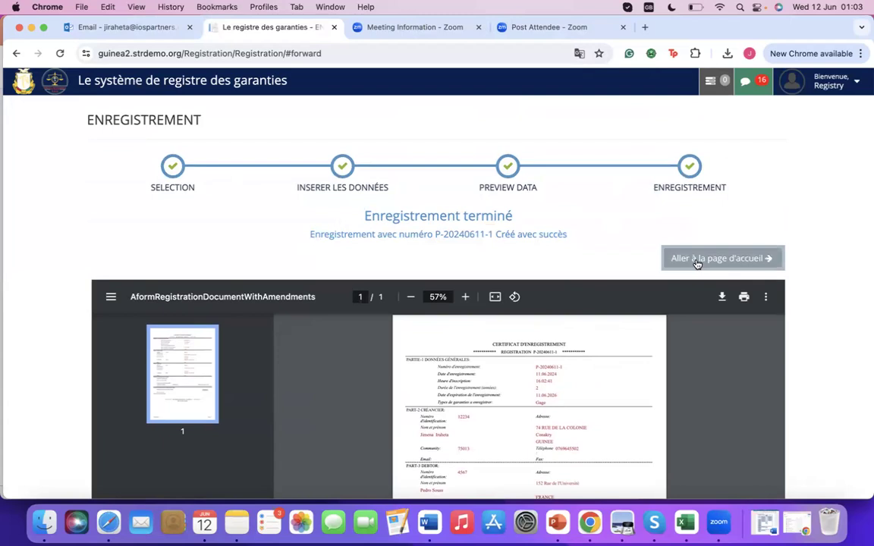